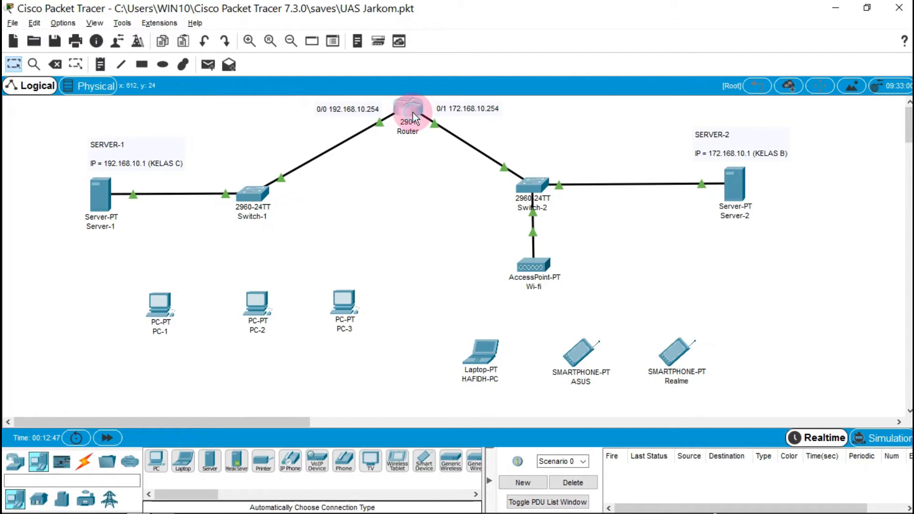
# Drag the 2901 Router's Config window aside so the two-LAN topology stays visible
pyautogui.moveTo(496, 83); pyautogui.dragTo(717, 142)
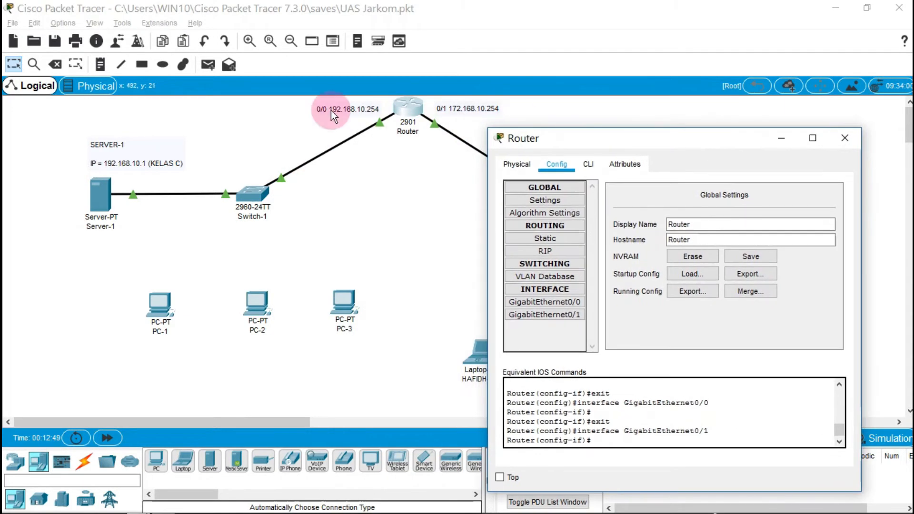
# Verify GigabitEthernet0/0 is 192.168.10.254/24 and GigabitEthernet0/1 is 172.168.10.254/16, then close the Router
pyautogui.click(555, 304)
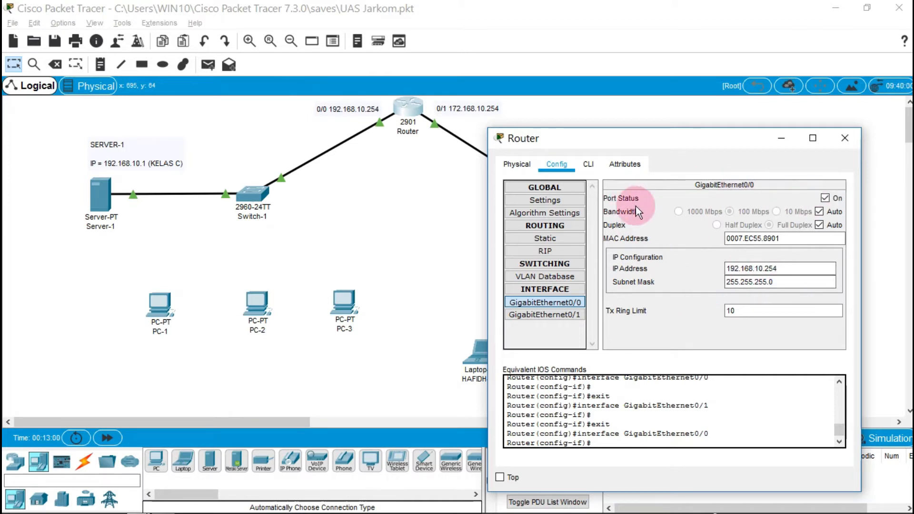
pyautogui.click(572, 313)
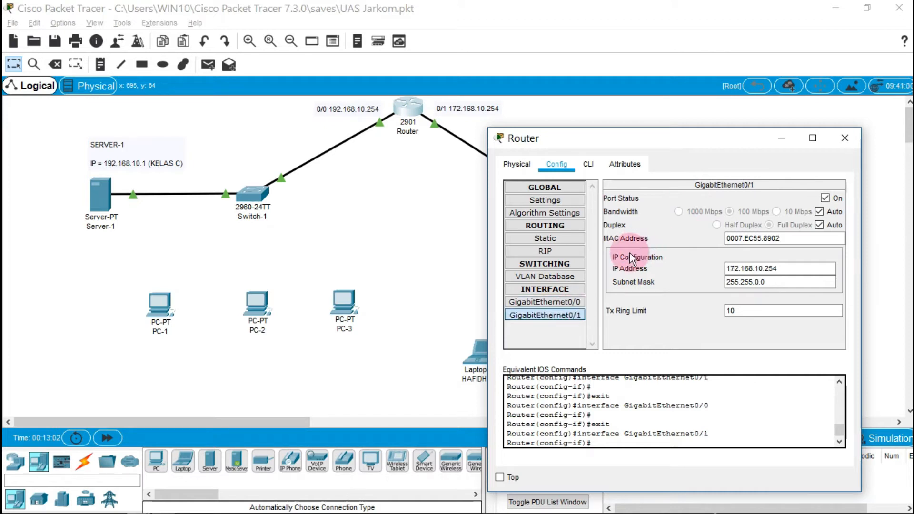
pyautogui.moveTo(705, 141); pyautogui.dragTo(688, 155)
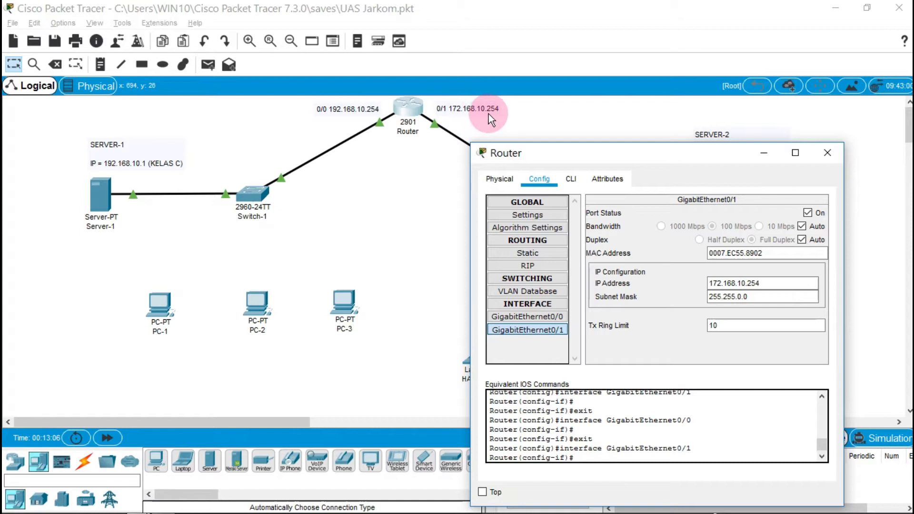
pyautogui.click(790, 297)
pyautogui.click(784, 277)
pyautogui.click(830, 153)
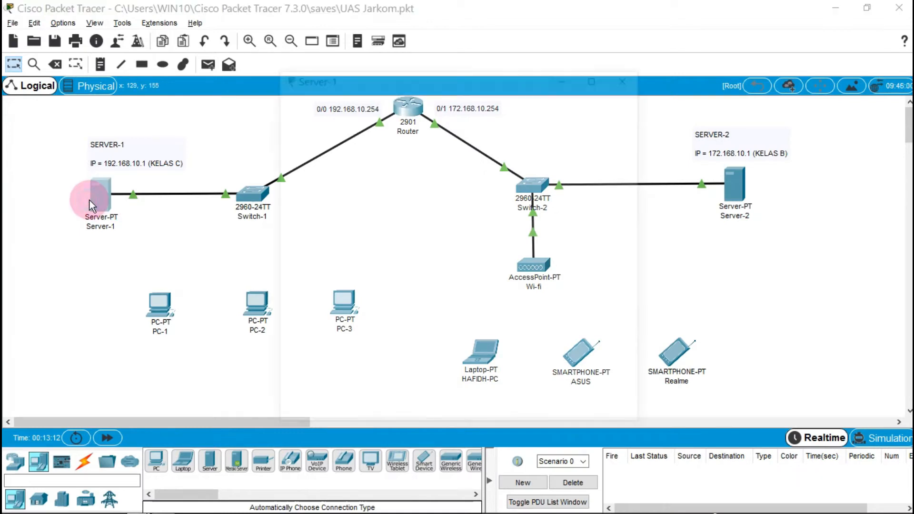
# Verify Server-1's static IP 192.168.10.1, mask 255.255.255.0, gateway 192.168.10.254, then view its Services
pyautogui.click(90, 200)
pyautogui.moveTo(458, 88); pyautogui.dragTo(656, 132)
pyautogui.click(604, 144)
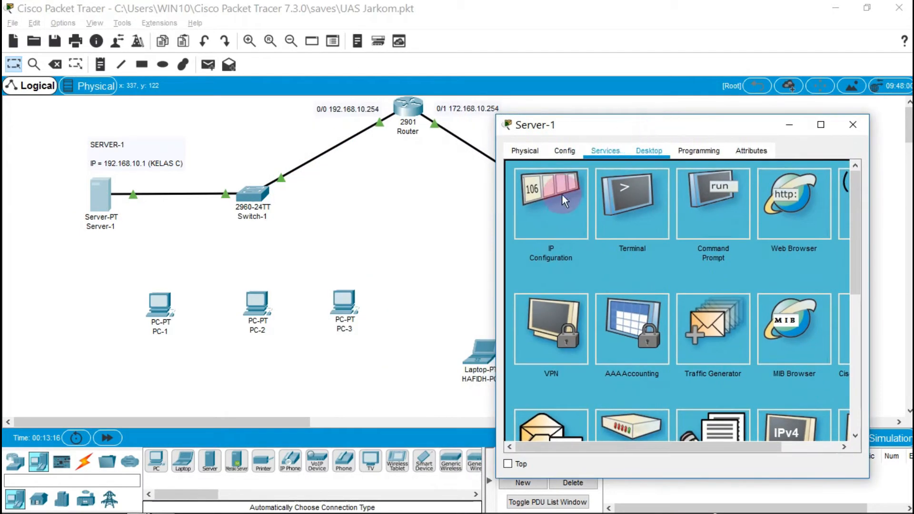
pyautogui.click(552, 218)
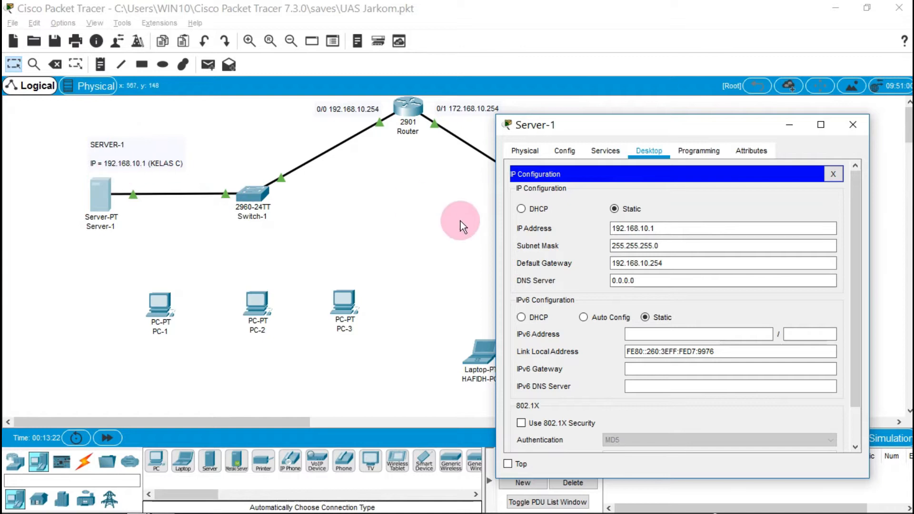
pyautogui.click(639, 243)
pyautogui.click(661, 233)
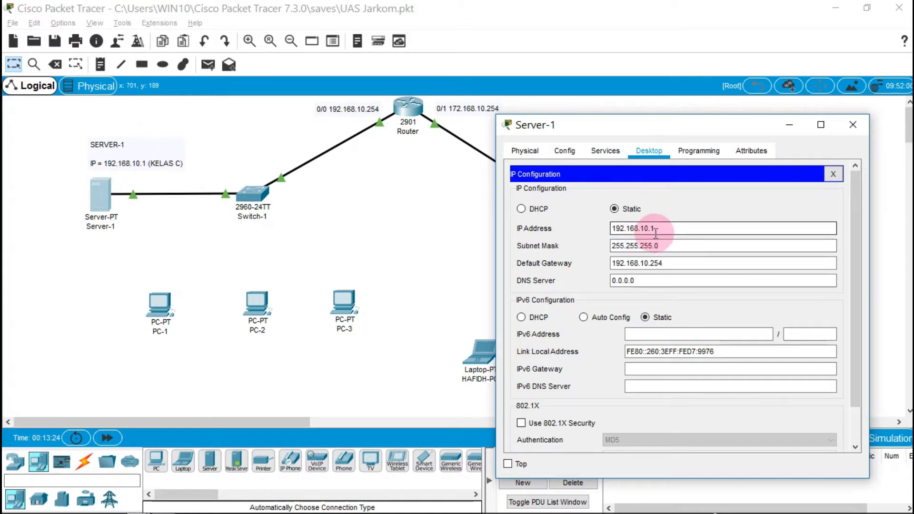
pyautogui.click(613, 263)
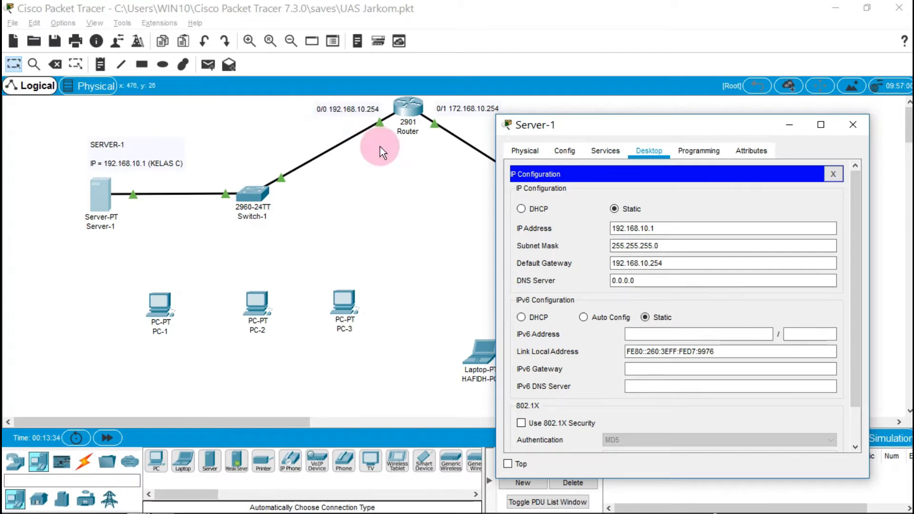
pyautogui.click(642, 265)
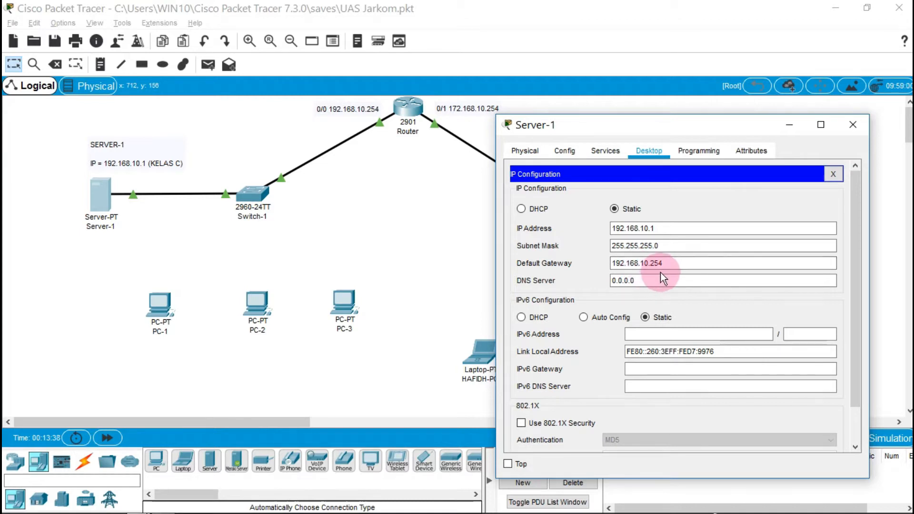
pyautogui.click(604, 152)
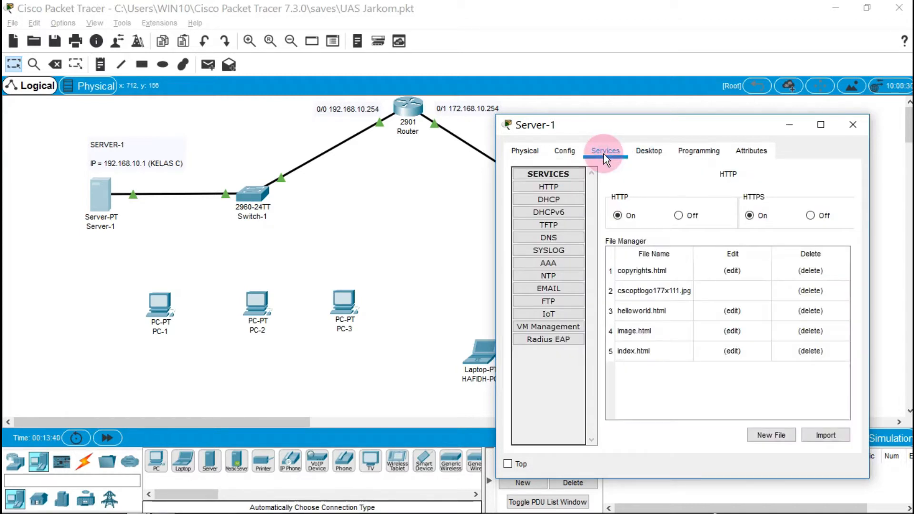
# Inspect Server-1's DHCP serverPool: start 192.168.10.11, gateway 192.168.10.254, three users
pyautogui.click(564, 199)
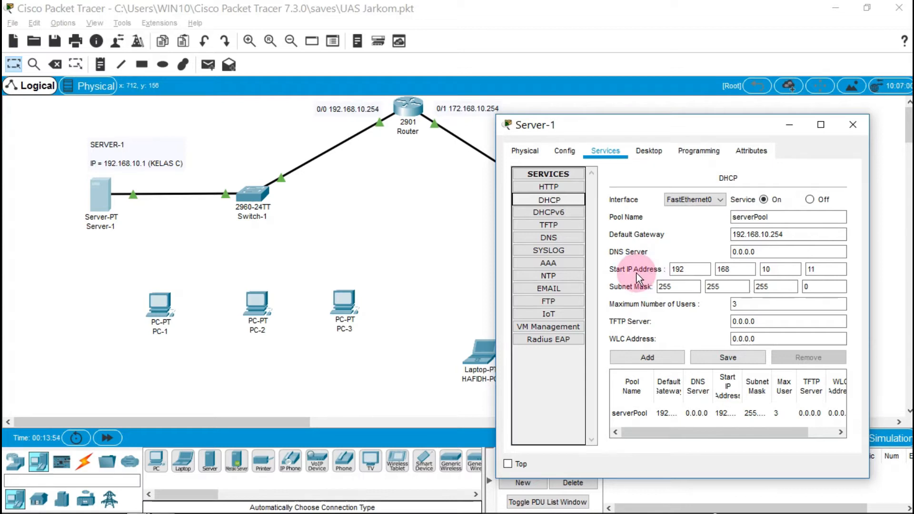
pyautogui.click(688, 269)
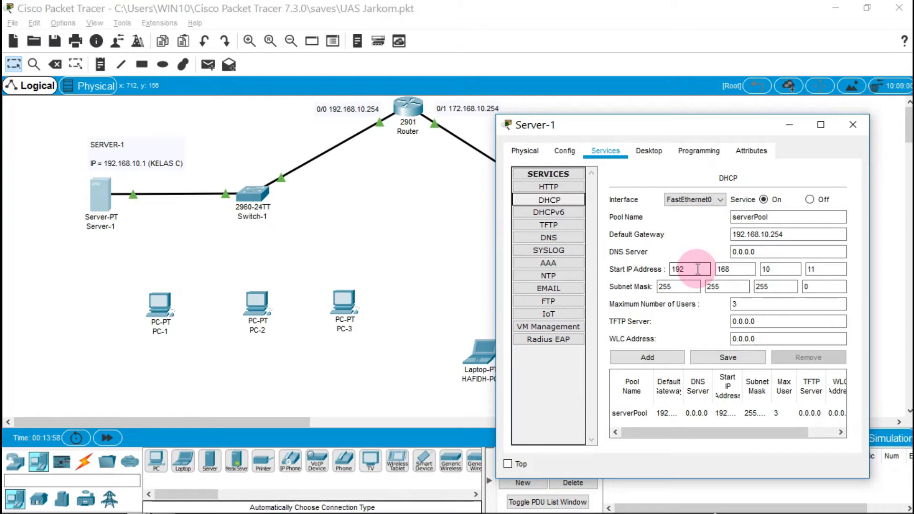
pyautogui.click(547, 238)
pyautogui.moveTo(494, 271); pyautogui.dragTo(186, 289)
pyautogui.click(474, 267)
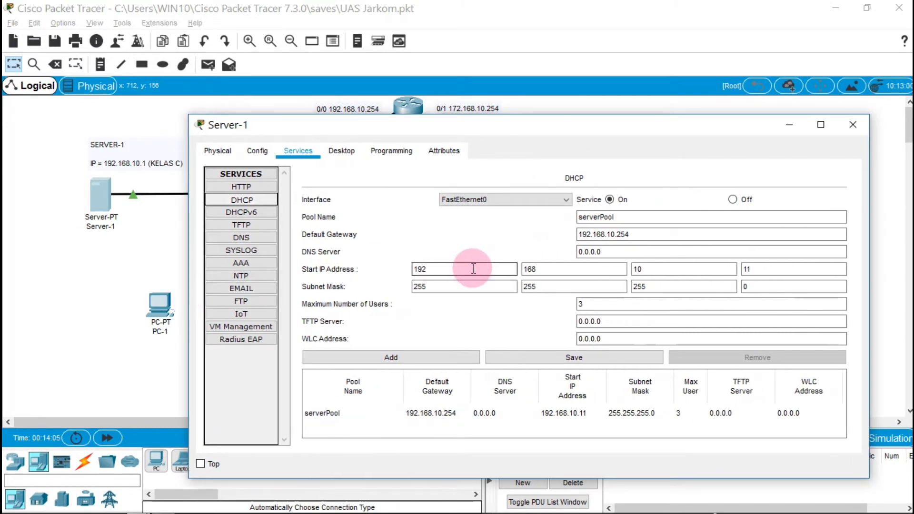
pyautogui.click(751, 269)
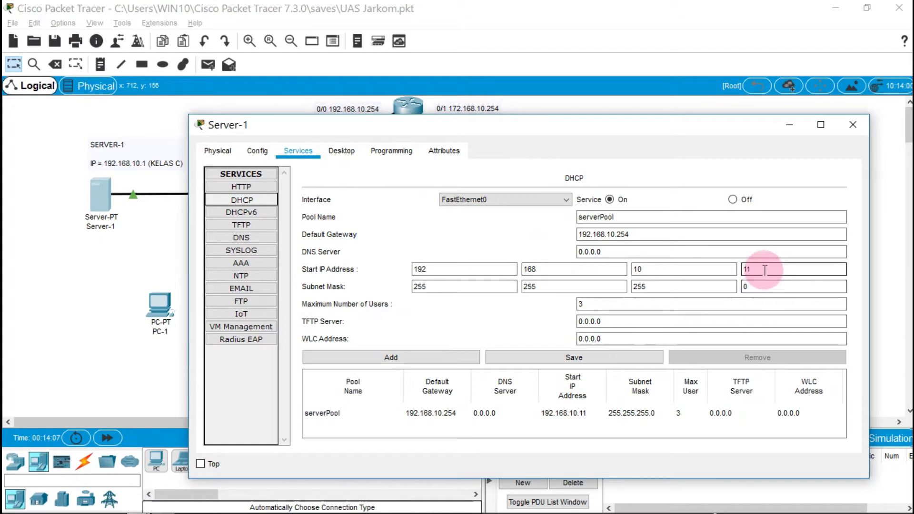
# Confirm the Global Settings gateway 192.168.10.254 and close Server-1's window
pyautogui.click(233, 215)
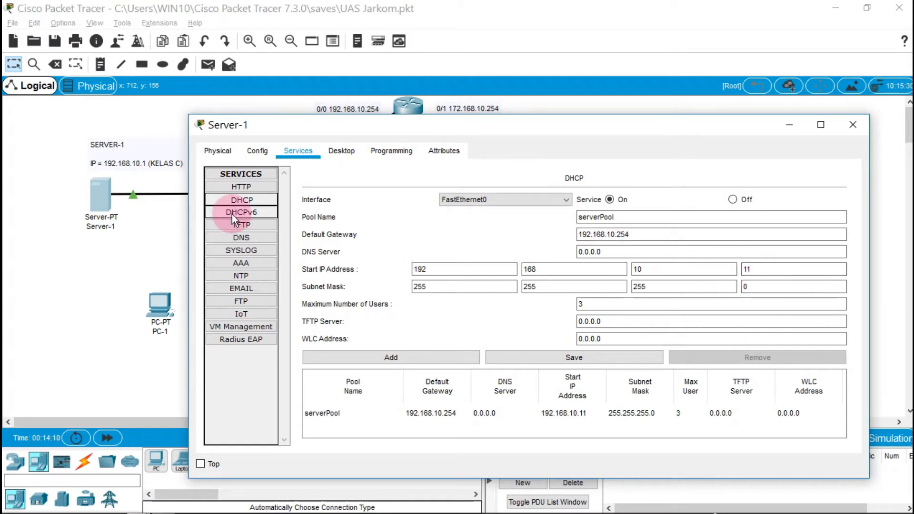
pyautogui.click(260, 154)
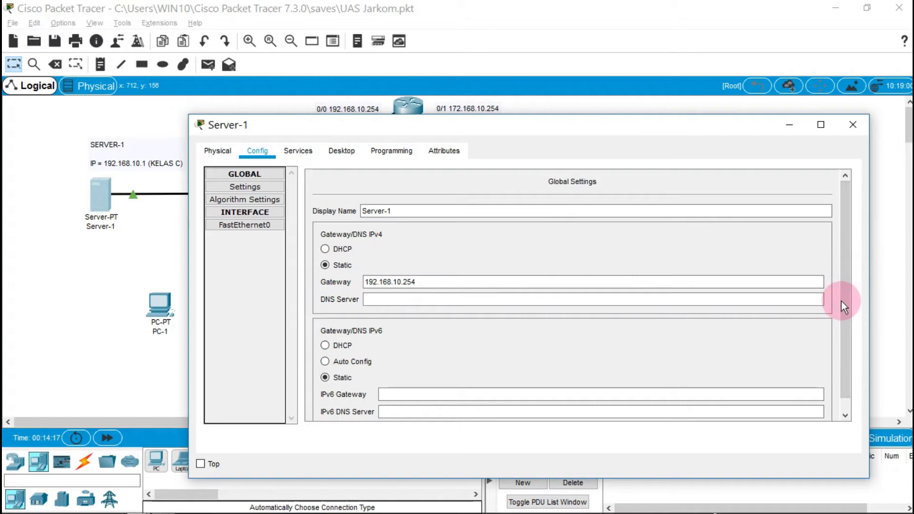
pyautogui.click(853, 125)
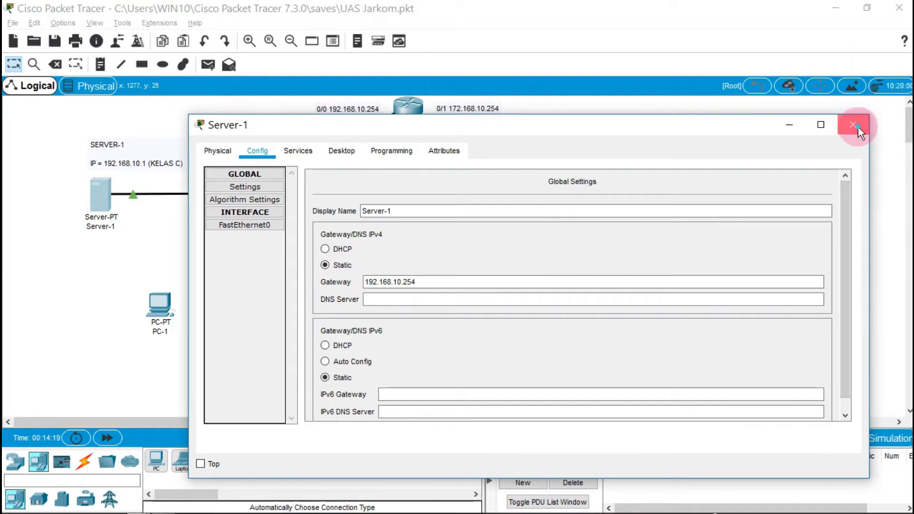
# Cable Switch-1 to PC-1 using the automatic connection type
pyautogui.click(84, 461)
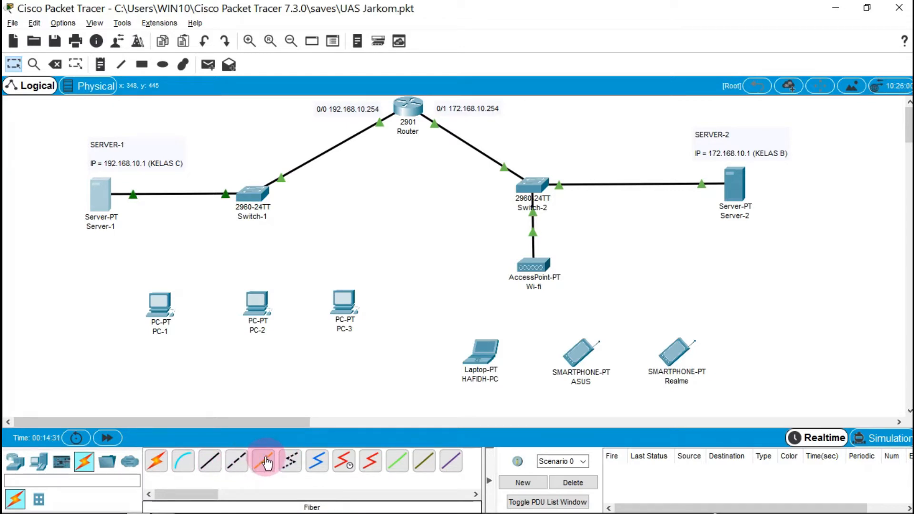
pyautogui.click(161, 460)
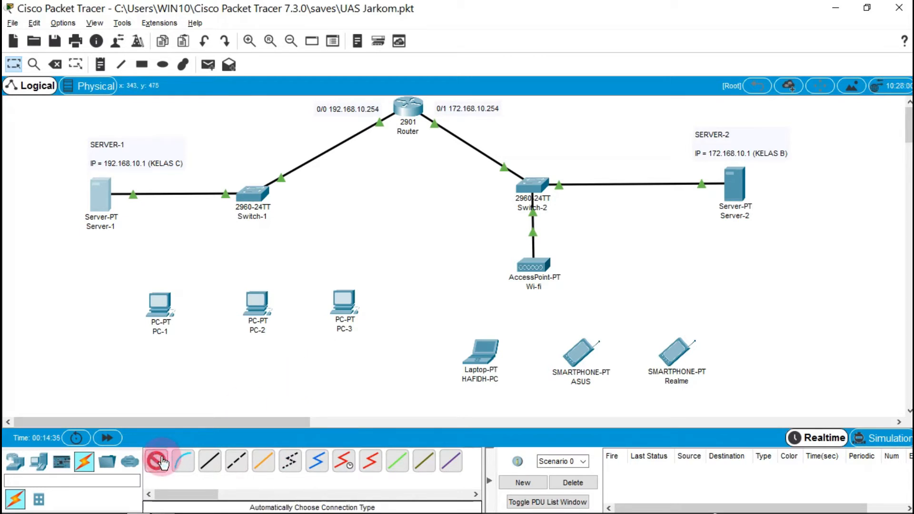
pyautogui.click(251, 194)
pyautogui.click(161, 304)
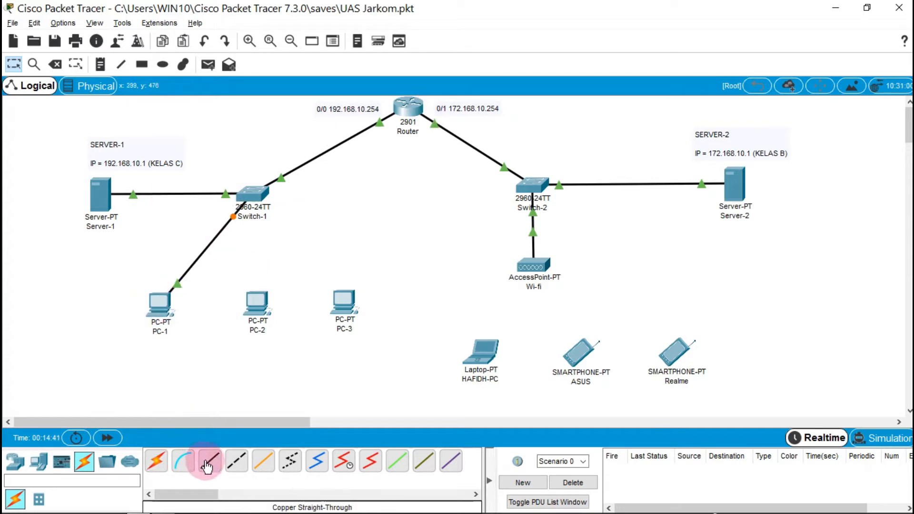
# Cable Switch-1 to PC-2 (Fa0/4) and to PC-3 with automatic connections
pyautogui.click(153, 463)
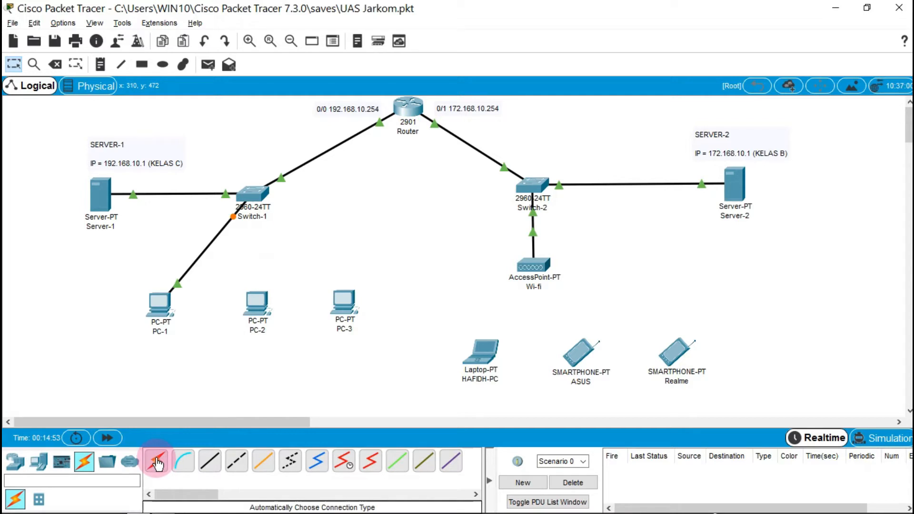
pyautogui.click(294, 183)
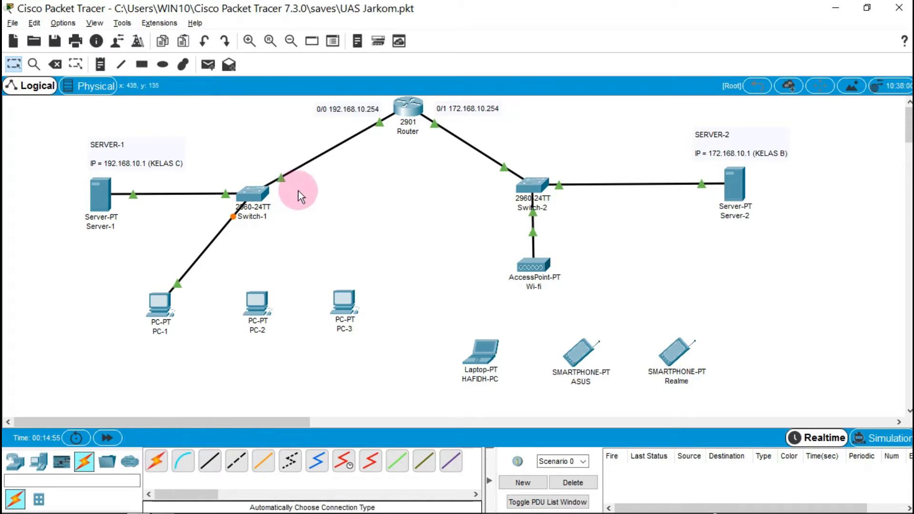
pyautogui.moveTo(256, 195)
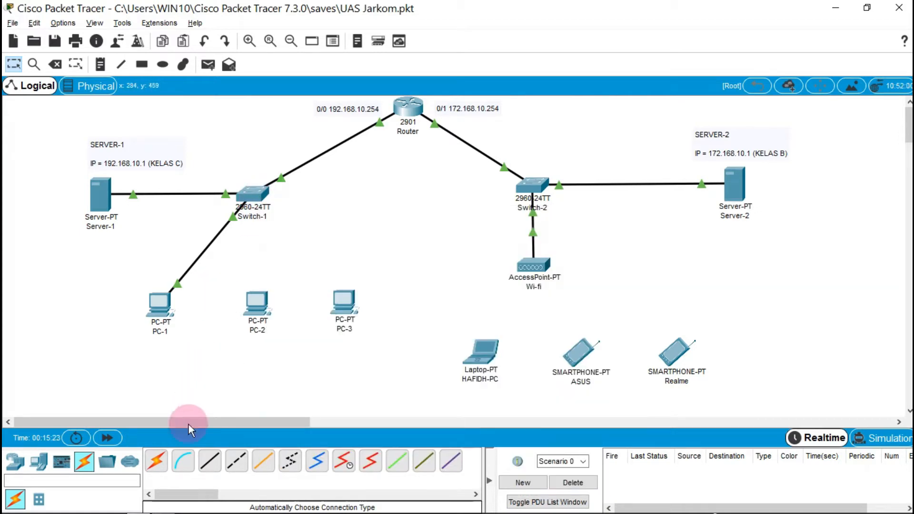
pyautogui.click(156, 460)
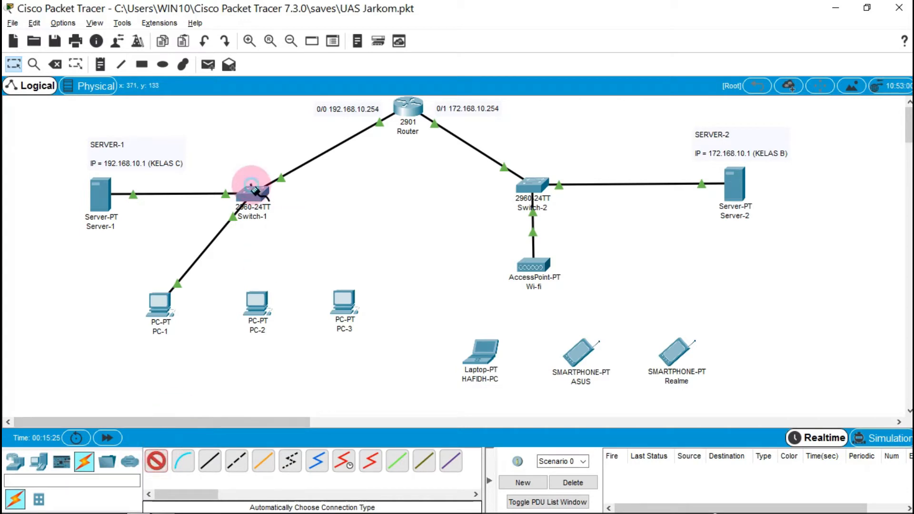
pyautogui.click(255, 302)
pyautogui.click(154, 461)
pyautogui.click(252, 194)
pyautogui.click(346, 300)
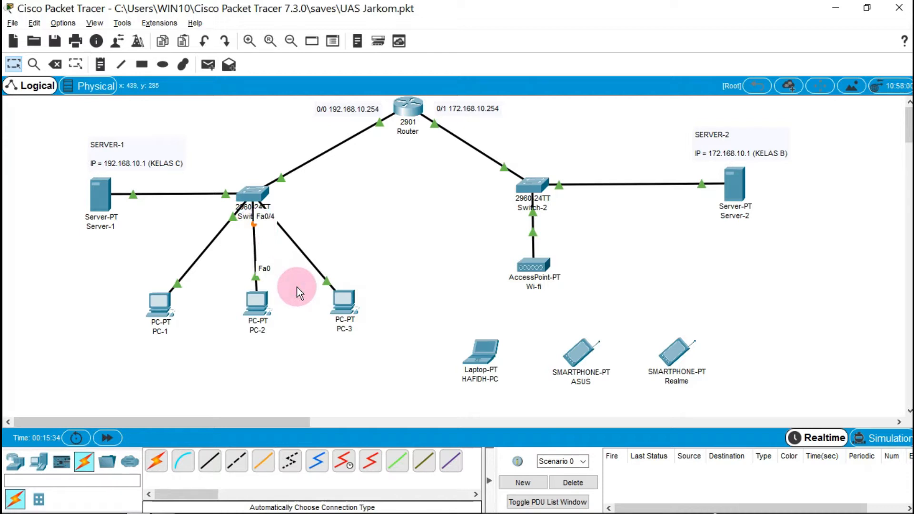
# Switch PC-1's IP Configuration to DHCP
pyautogui.click(179, 299)
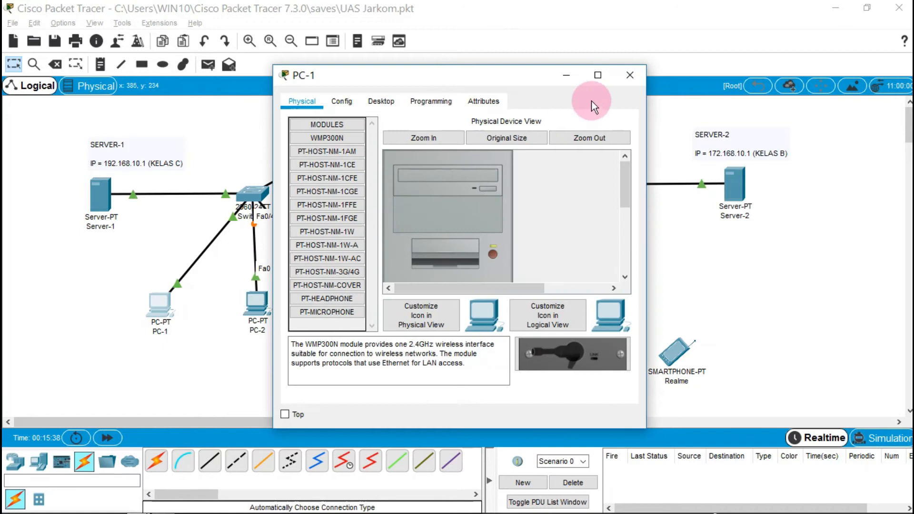
pyautogui.moveTo(421, 74); pyautogui.dragTo(577, 79)
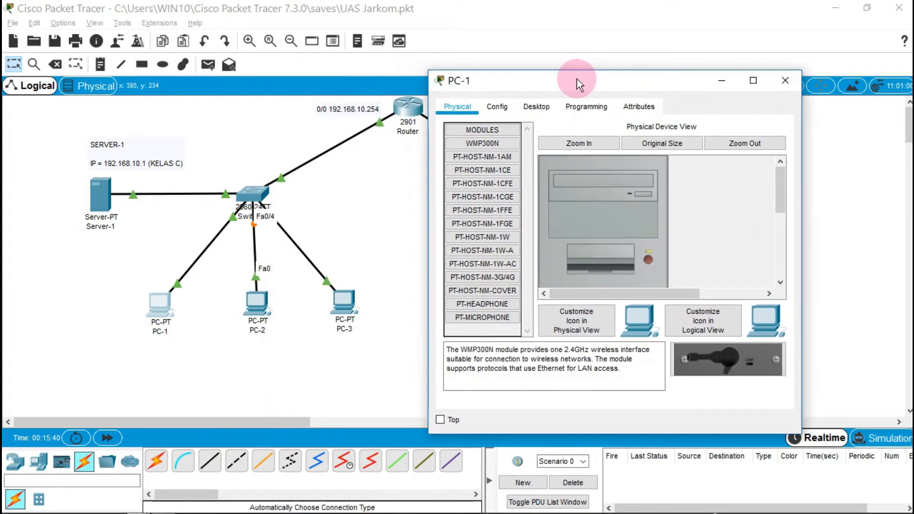
pyautogui.click(526, 109)
pyautogui.click(485, 161)
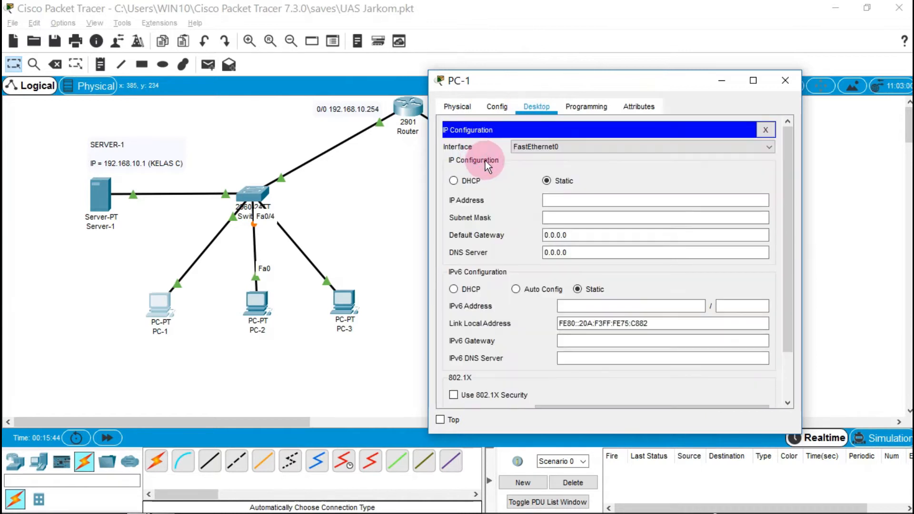
pyautogui.click(453, 181)
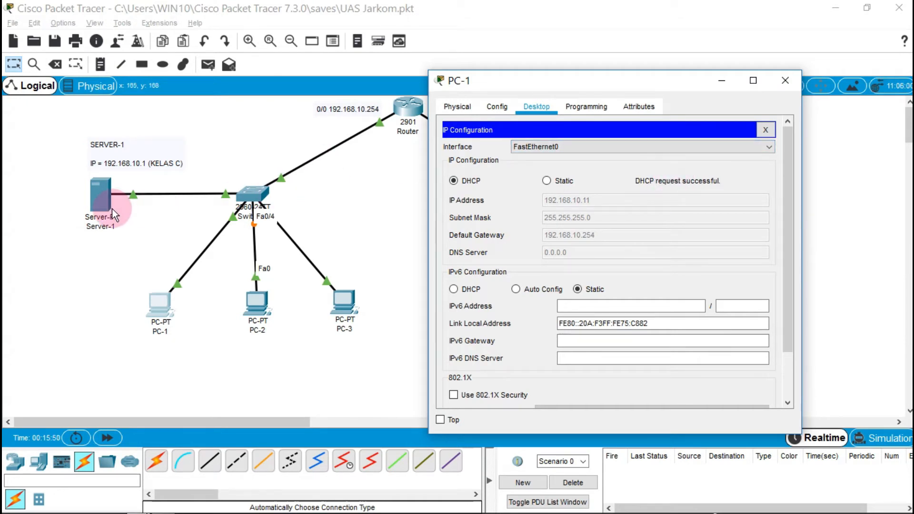
# Review Server-1's serverPool entry: start 192.168.10.11, gateway 192.168.10.254
pyautogui.click(103, 197)
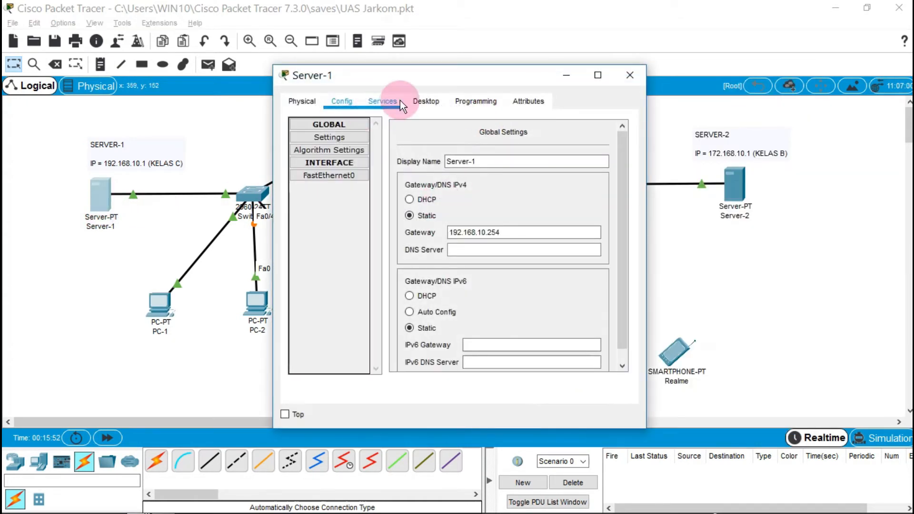
pyautogui.click(386, 102)
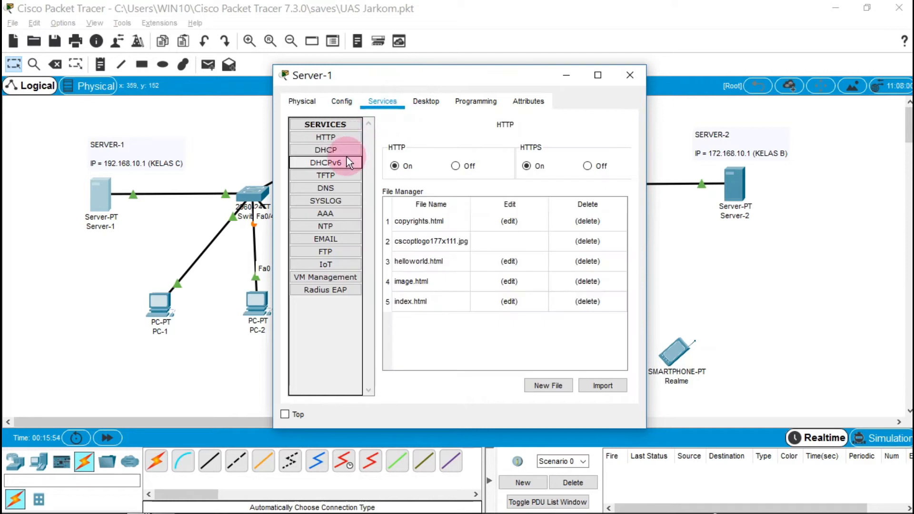
pyautogui.click(339, 150)
pyautogui.moveTo(403, 79); pyautogui.dragTo(138, 16)
pyautogui.moveTo(376, 187); pyautogui.dragTo(638, 212)
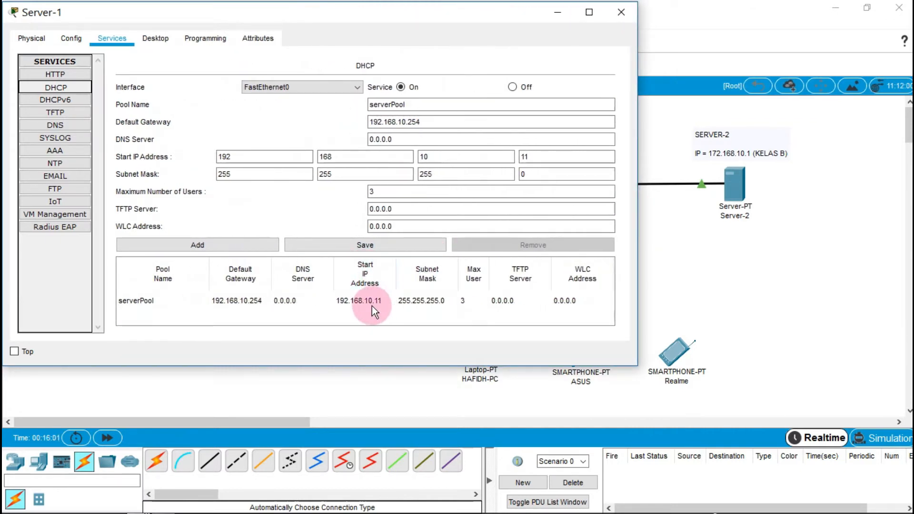
# Confirm PC-1 received 192.168.10.11 by DHCP and close its window
pyautogui.hotkey('alt', 'Tab')
pyautogui.hotkey('alt', 'Tab')
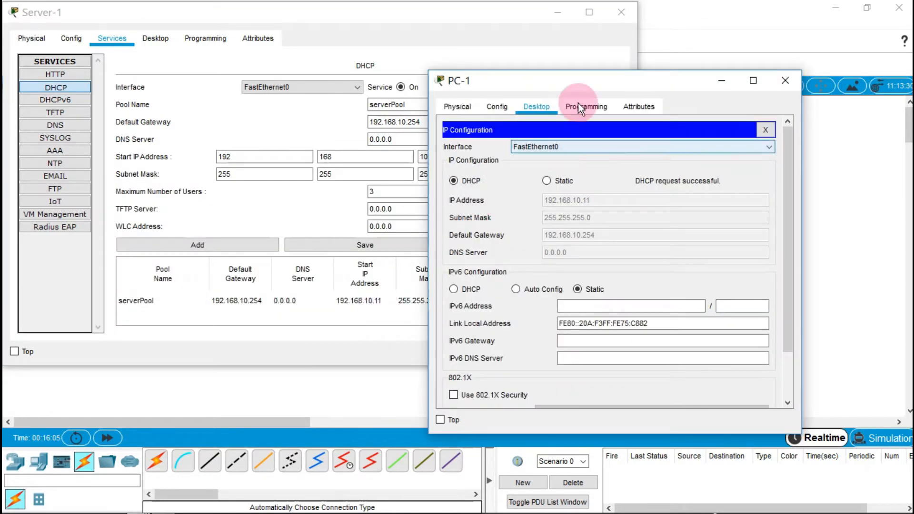
pyautogui.moveTo(602, 87); pyautogui.dragTo(692, 62)
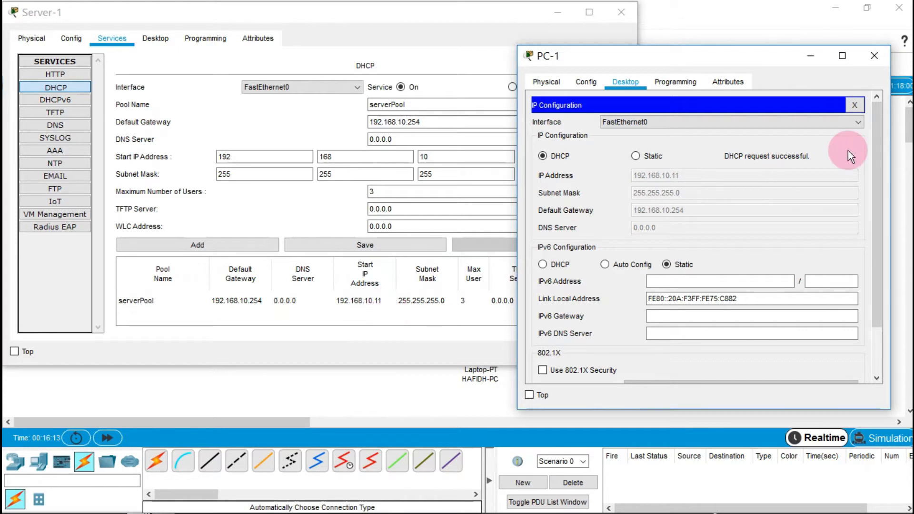
pyautogui.click(871, 60)
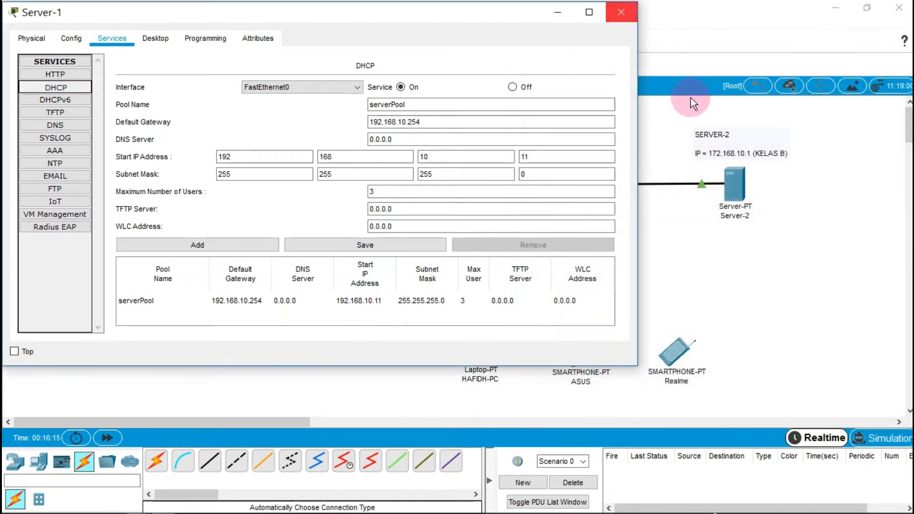
pyautogui.click(661, 264)
pyautogui.click(256, 307)
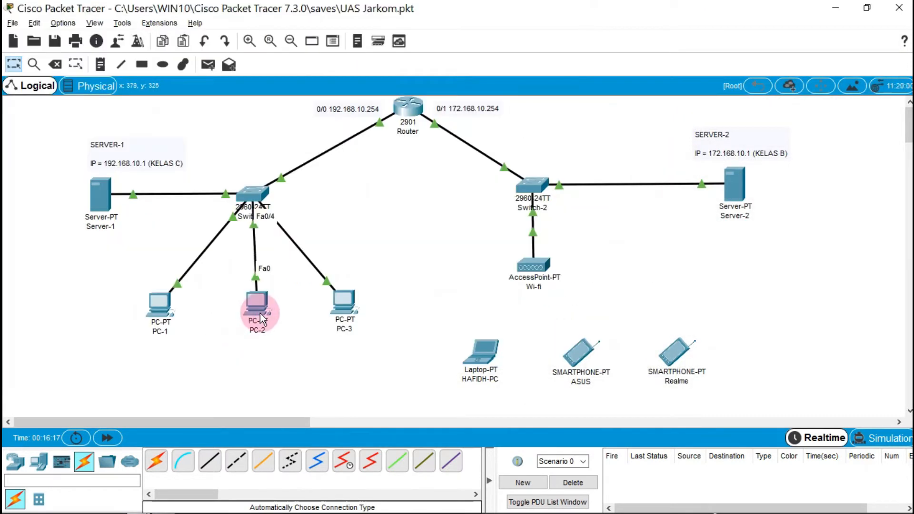
# Set PC-2 to DHCP so it obtains 192.168.10.12 with gateway 192.168.10.254
pyautogui.click(356, 98)
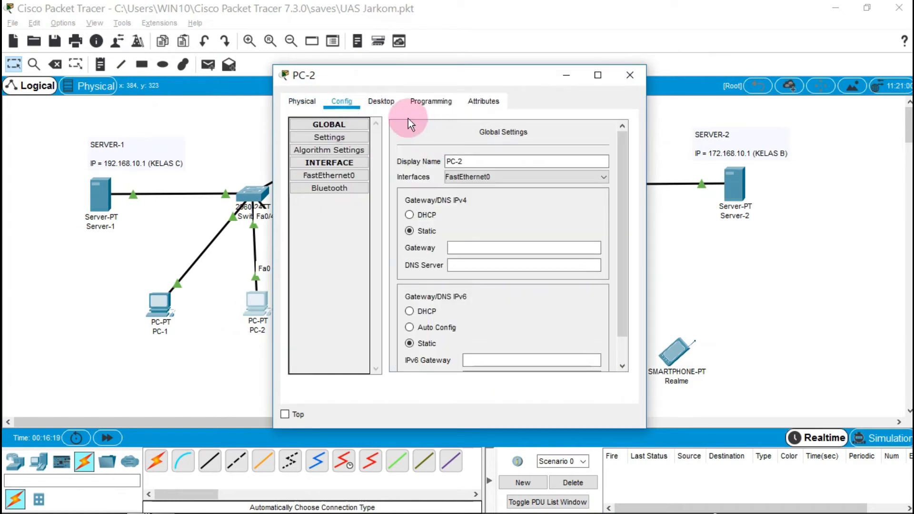
pyautogui.click(385, 102)
pyautogui.click(309, 142)
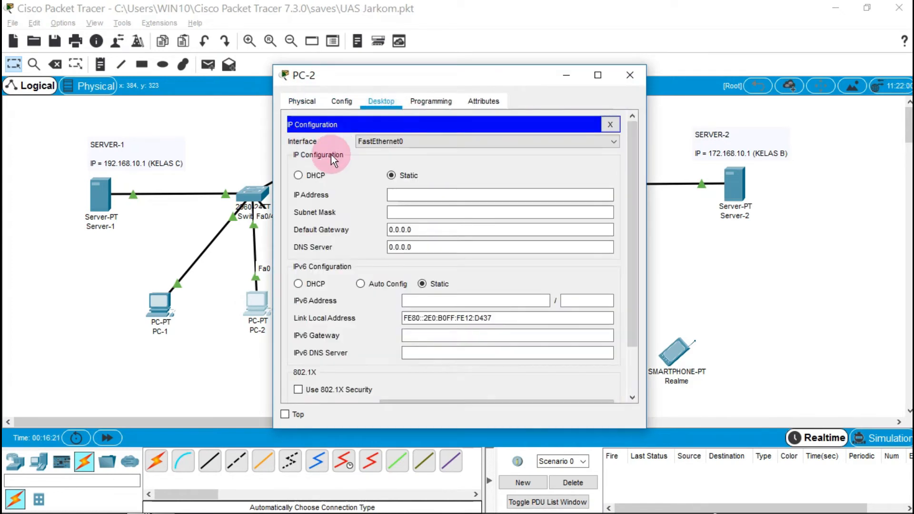
pyautogui.click(298, 175)
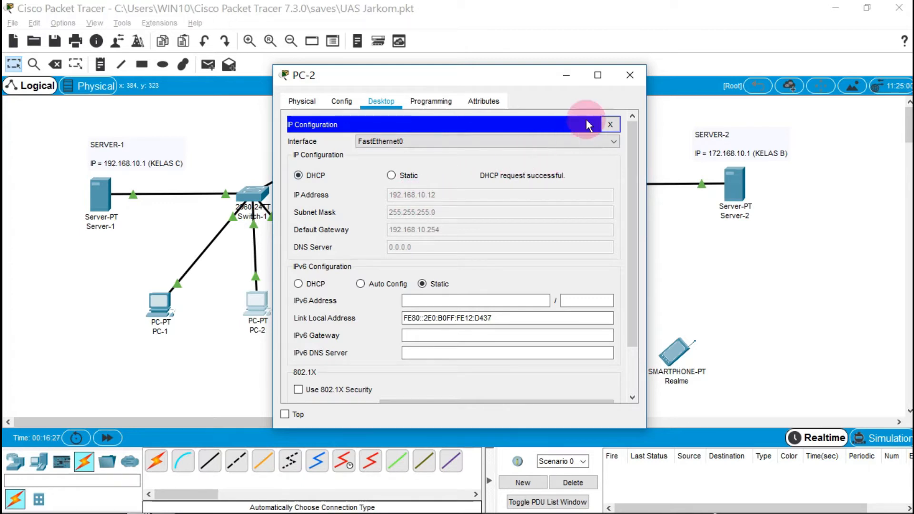
pyautogui.click(629, 75)
# Set PC-3 to DHCP so it obtains 192.168.10.13
pyautogui.click(340, 320)
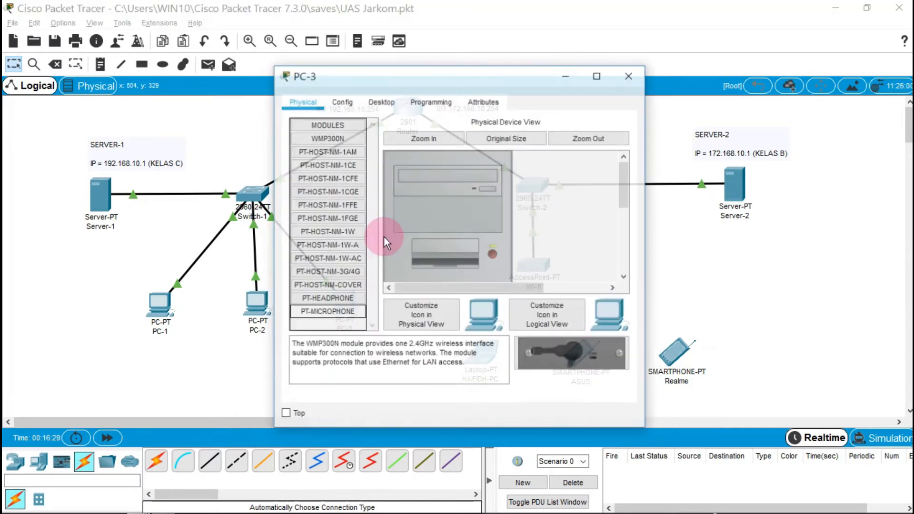
pyautogui.click(392, 99)
pyautogui.click(350, 167)
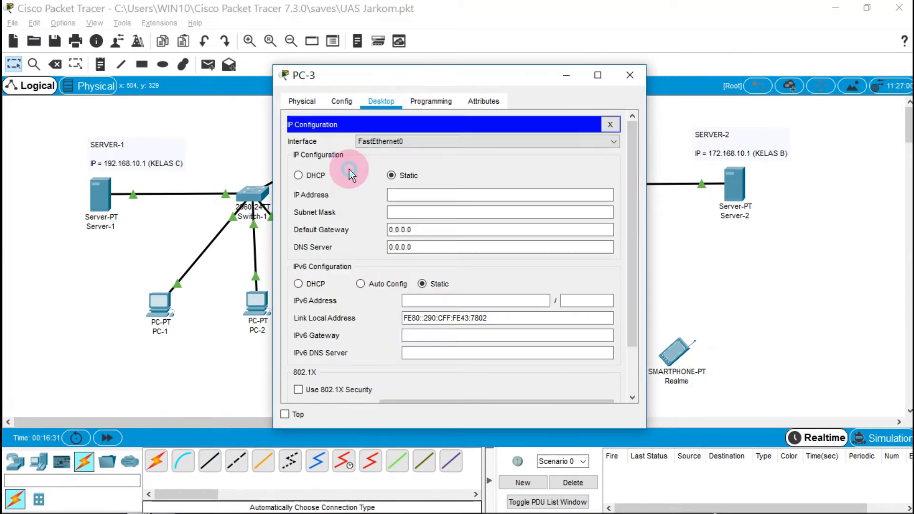
pyautogui.click(300, 175)
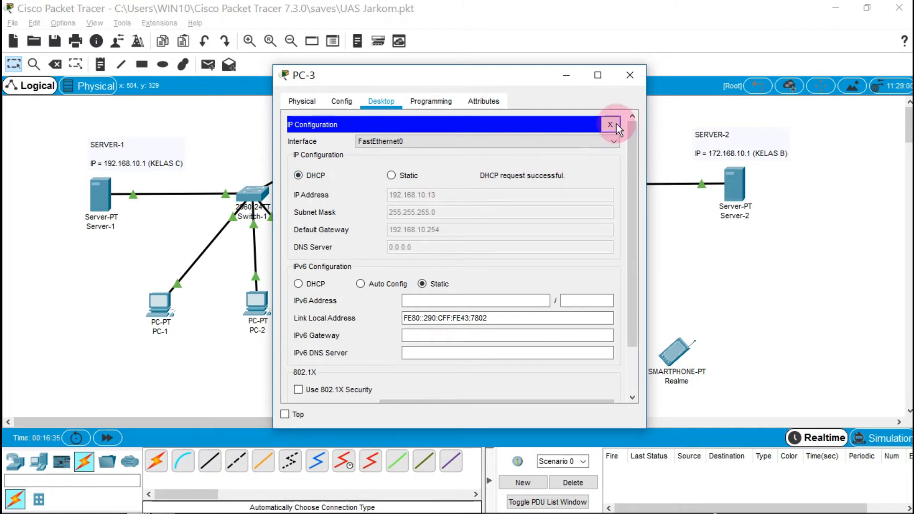
pyautogui.click(629, 76)
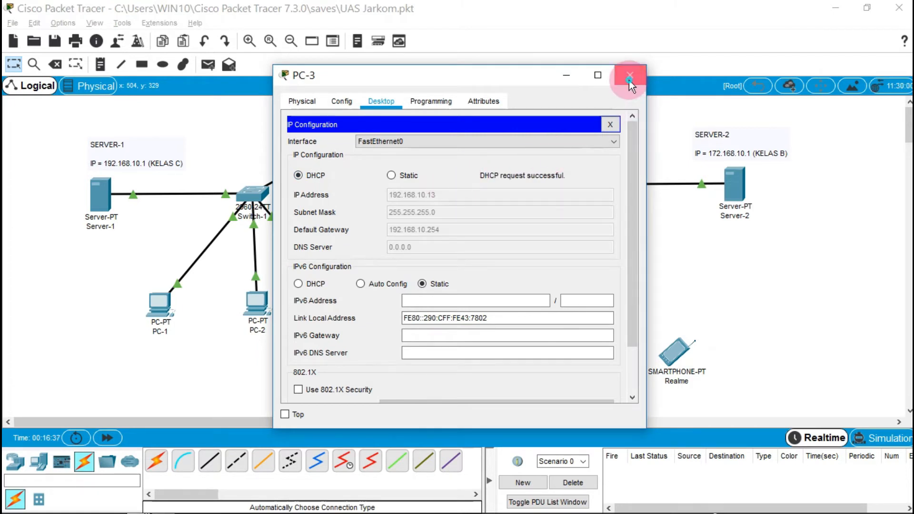
# Run ipconfig on PC-1, confirming 192.168.10.11/255.255.255.0, then enter 'ping 192.168.10.11'
pyautogui.click(165, 301)
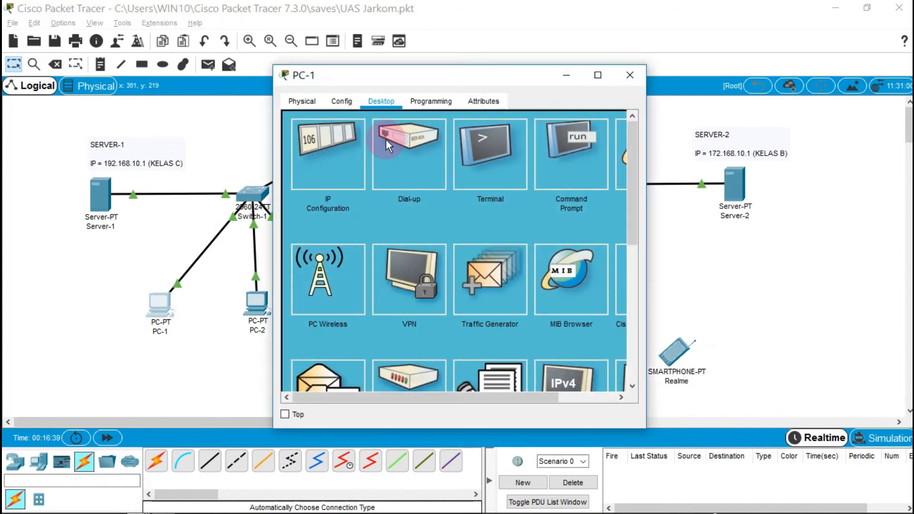
pyautogui.click(583, 153)
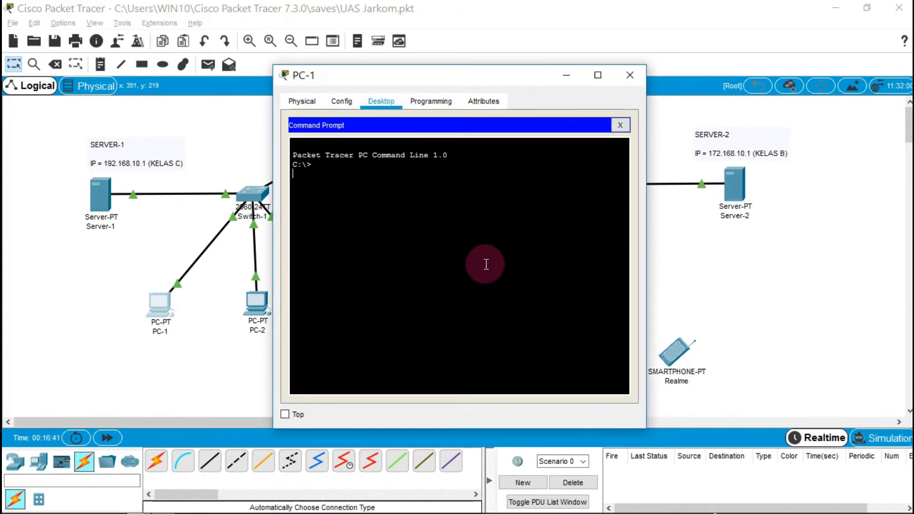
pyautogui.write('ipconfig')
pyautogui.press('Return')
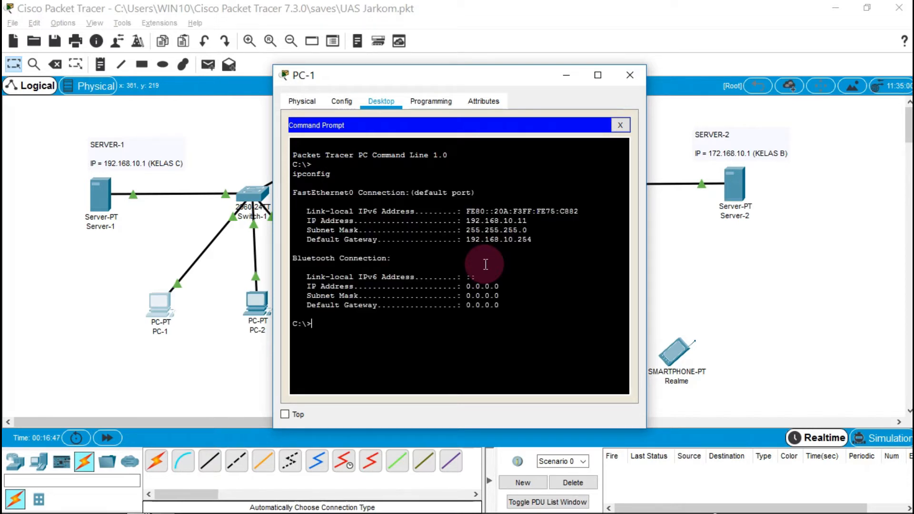
pyautogui.write('ping 192.168.10.11')
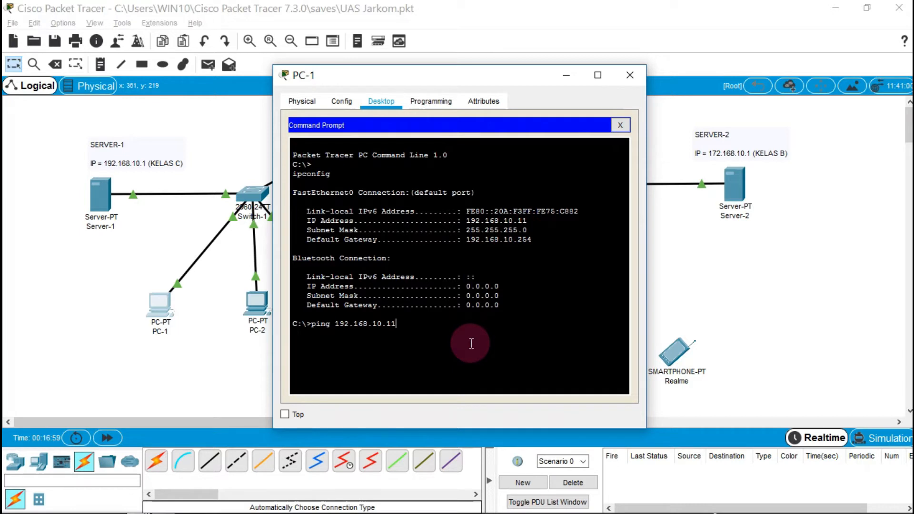
# Ping 192.168.10.11 and 192.168.10.12 from PC-1, both with 0% loss
pyautogui.press('Return')
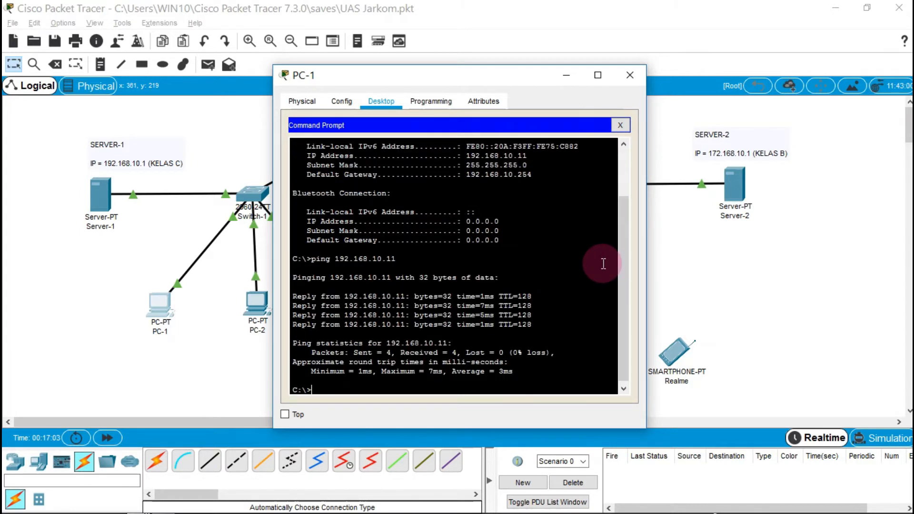
pyautogui.moveTo(463, 354); pyautogui.dragTo(499, 355)
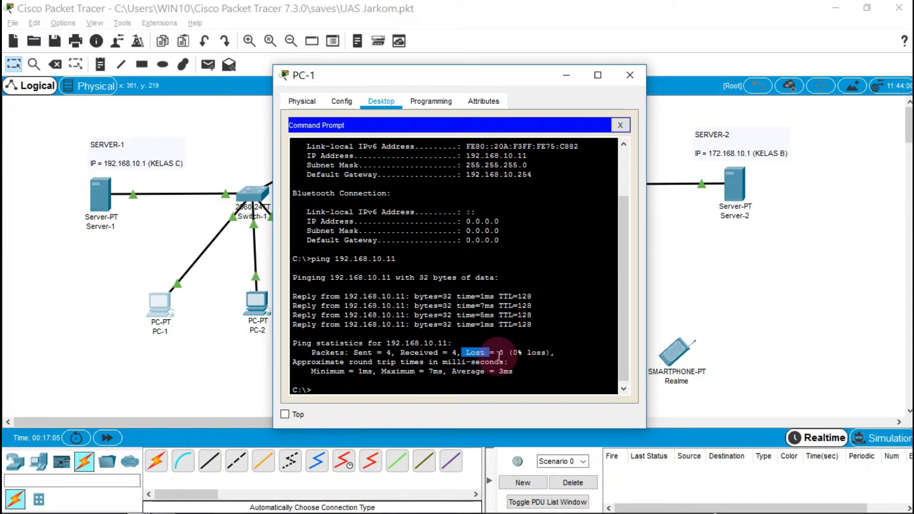
pyautogui.click(438, 386)
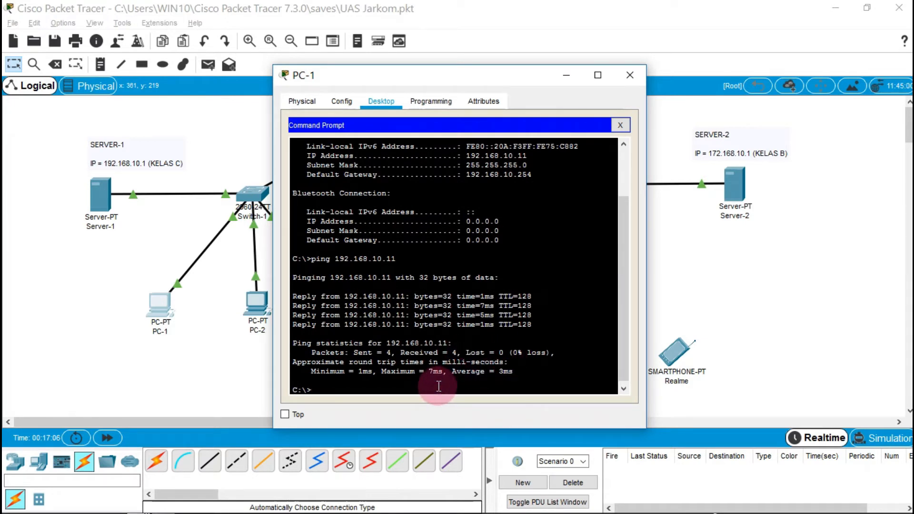
pyautogui.write('ping')
pyautogui.write('192.168.10.12')
pyautogui.press('Return')
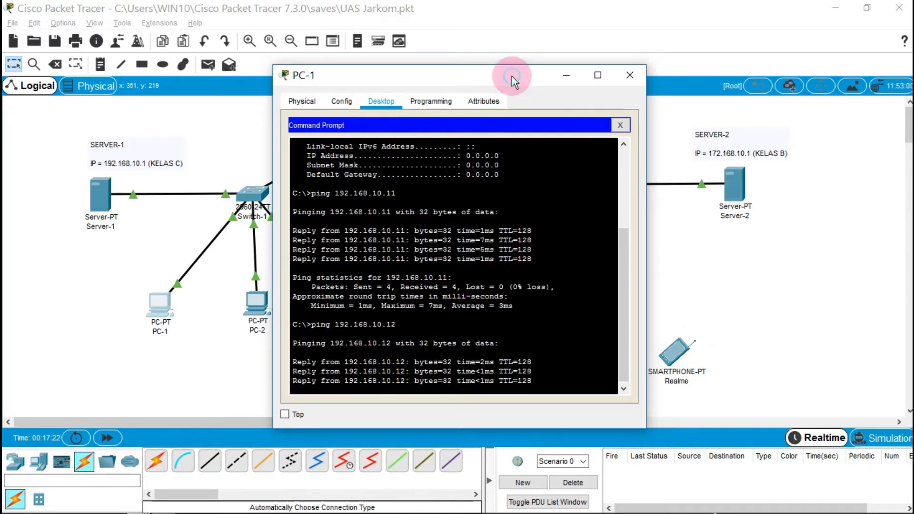
# Ping 192.168.10.13 successfully and close PC-1's window
pyautogui.moveTo(512, 76); pyautogui.dragTo(598, 61)
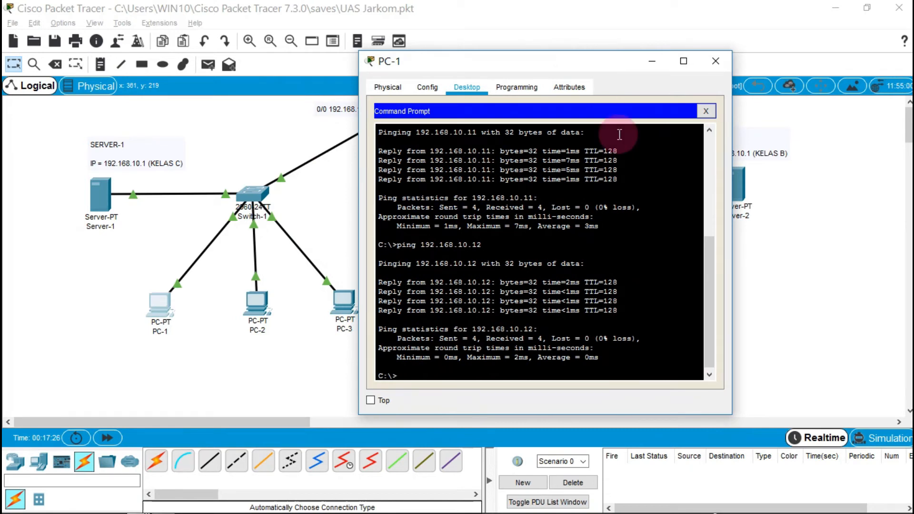
pyautogui.write('ping')
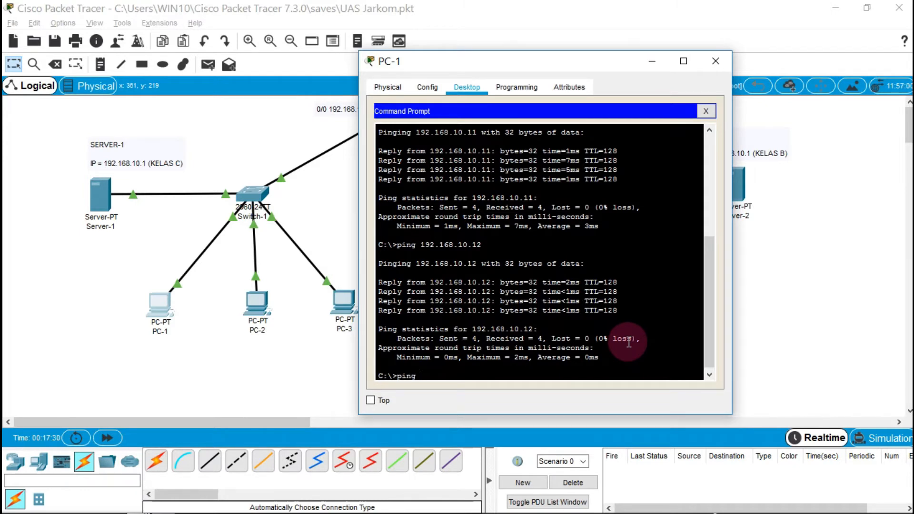
pyautogui.write(' 192.168.10.13')
pyautogui.press('Return')
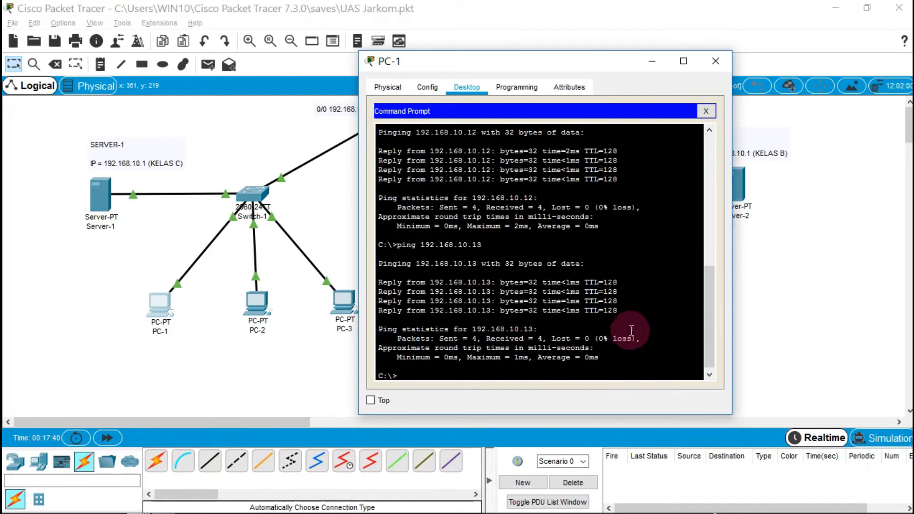
pyautogui.click(715, 62)
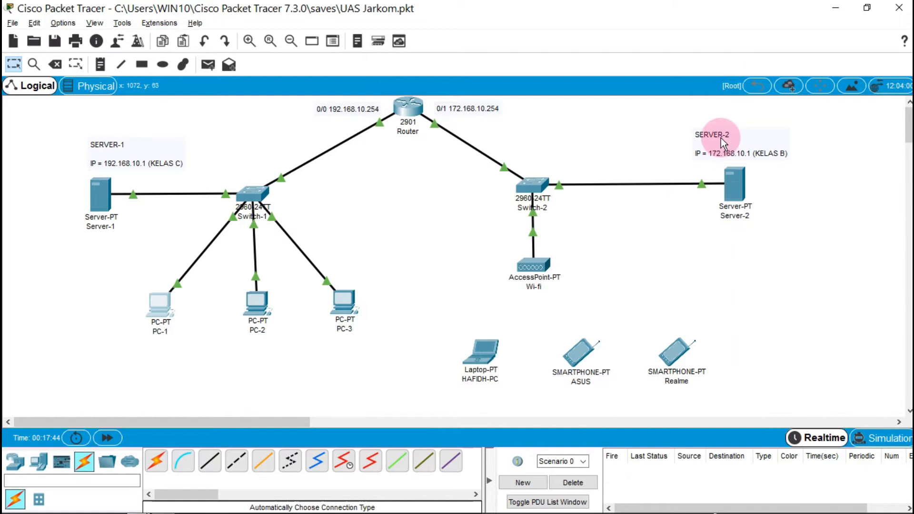
# Turn off Server-2's DHCP service
pyautogui.click(735, 186)
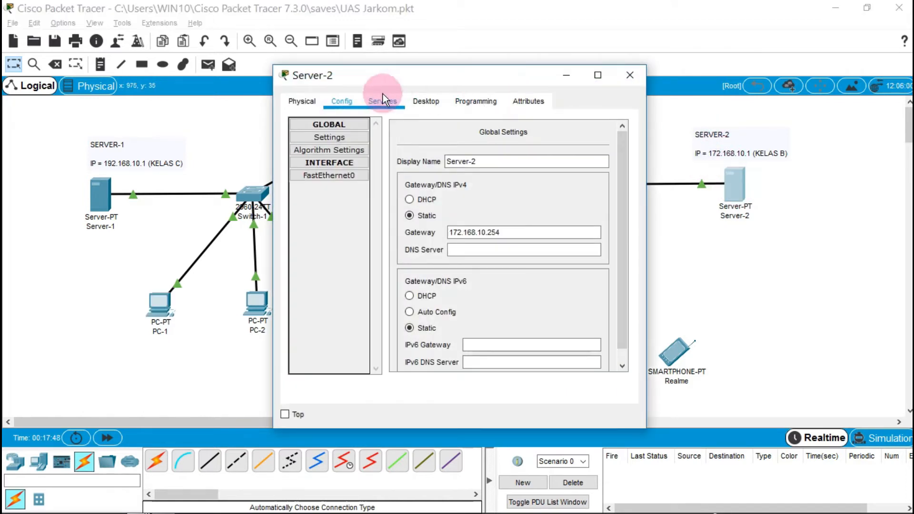
pyautogui.click(394, 101)
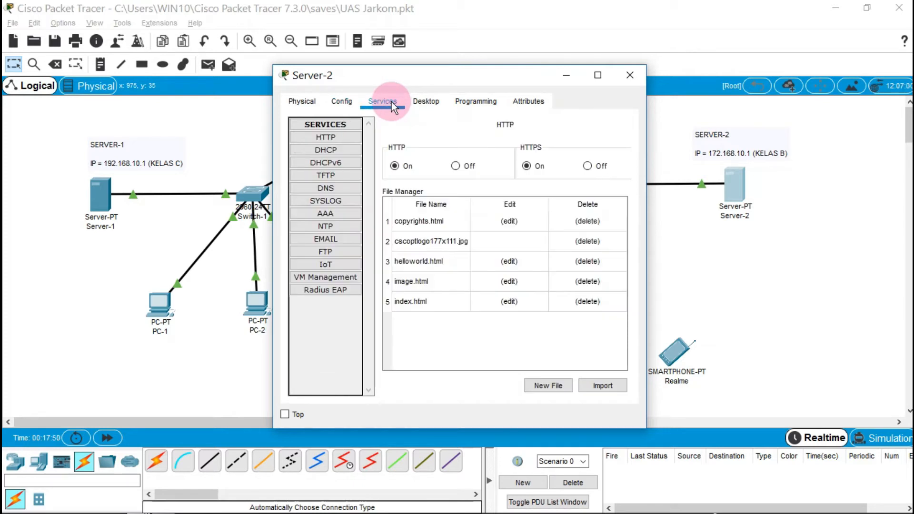
pyautogui.click(343, 148)
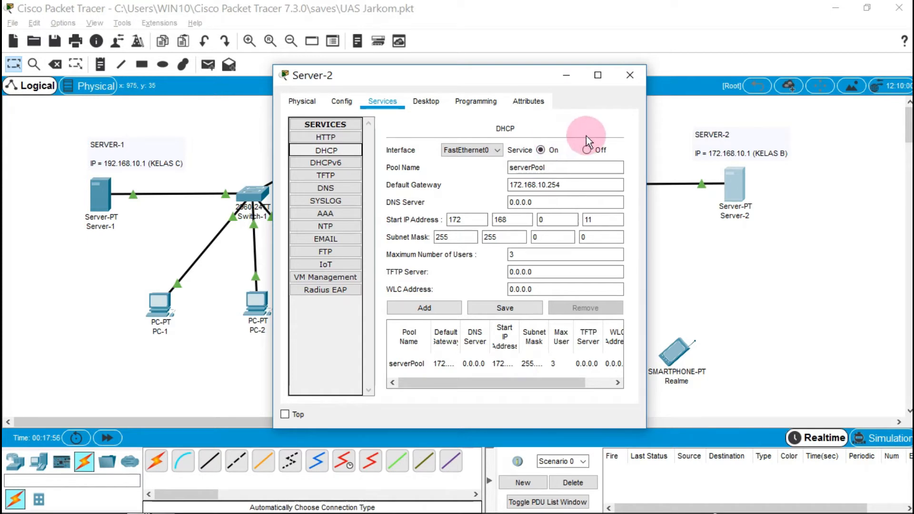
pyautogui.click(588, 150)
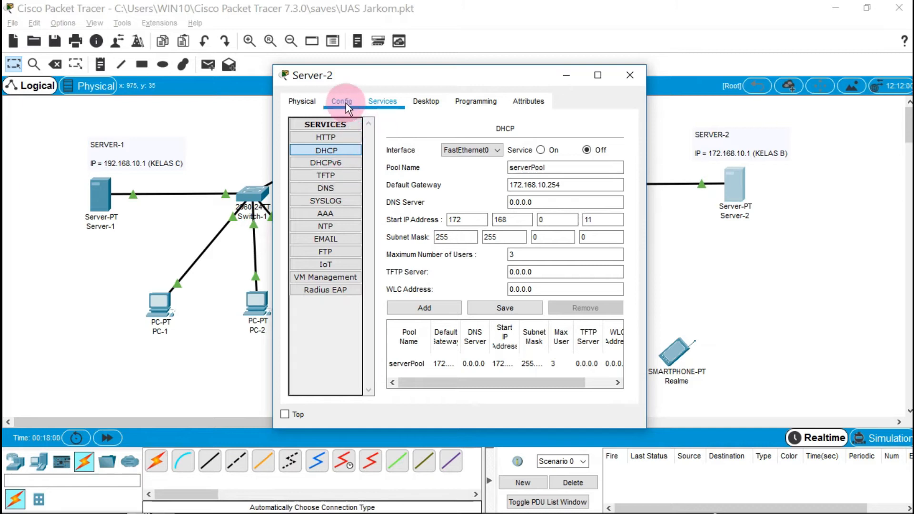
# Confirm Server-2's static 172.168.10.1/255.255.0.0 and set its gateway to 172.168.10.254
pyautogui.click(424, 100)
pyautogui.click(321, 153)
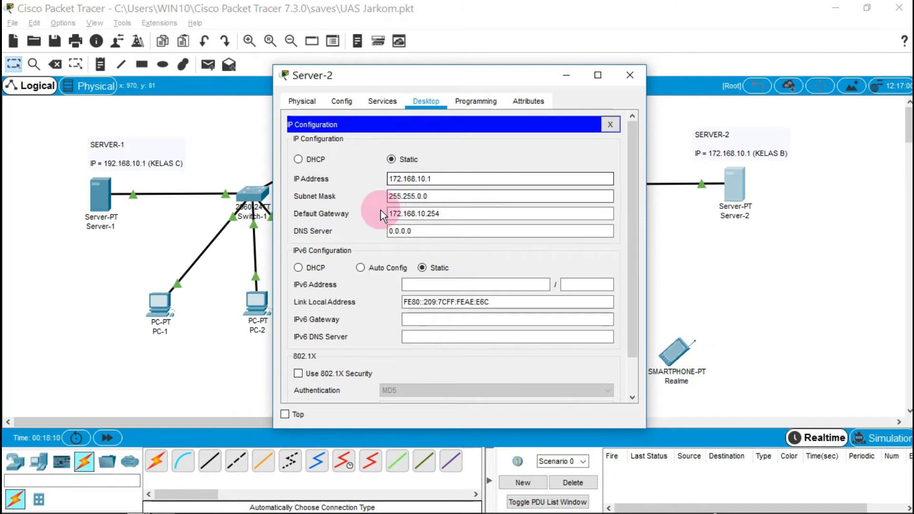
pyautogui.moveTo(493, 78); pyautogui.dragTo(590, 133)
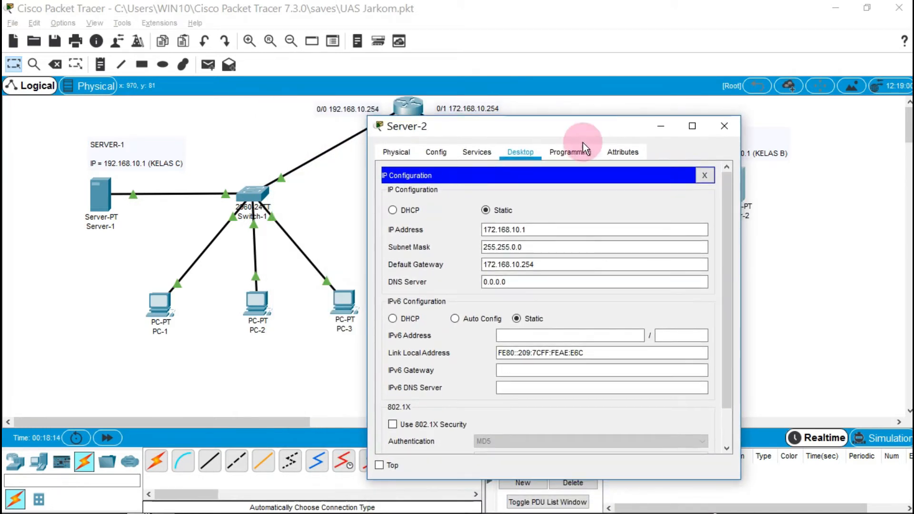
pyautogui.click(408, 158)
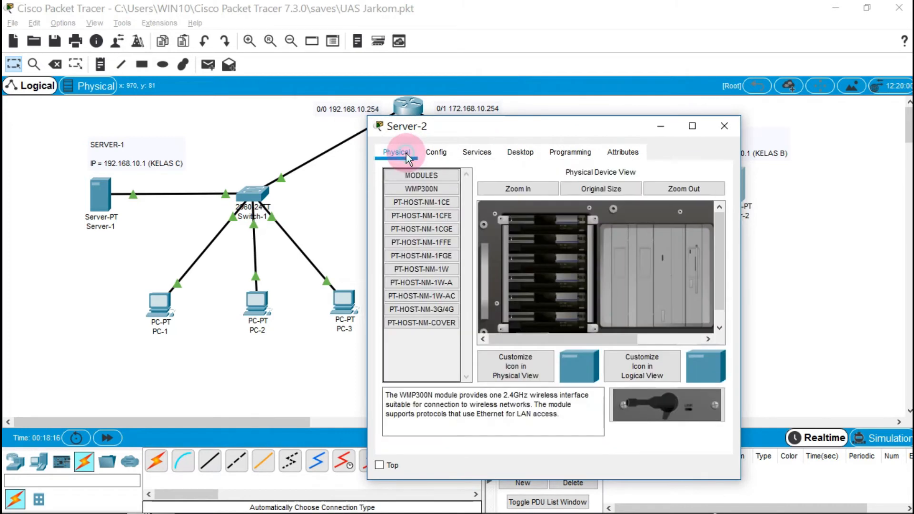
pyautogui.click(448, 153)
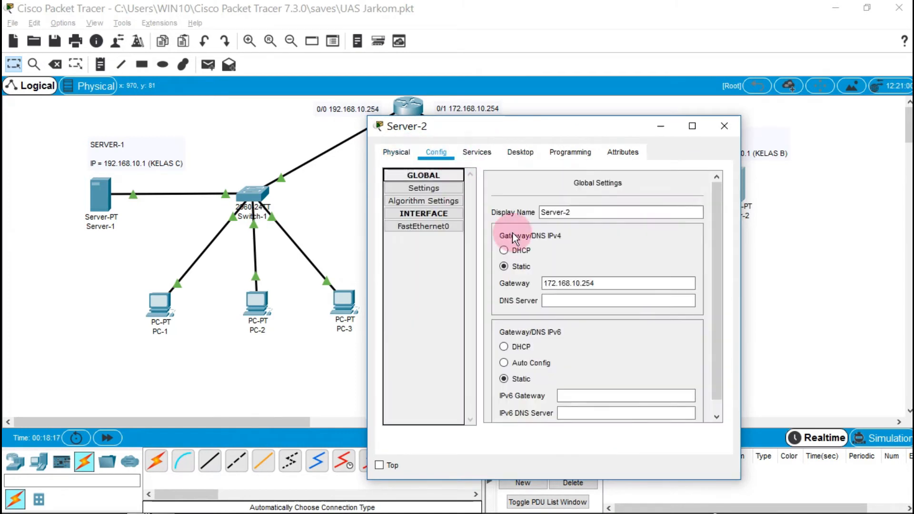
pyautogui.click(595, 284)
pyautogui.click(725, 128)
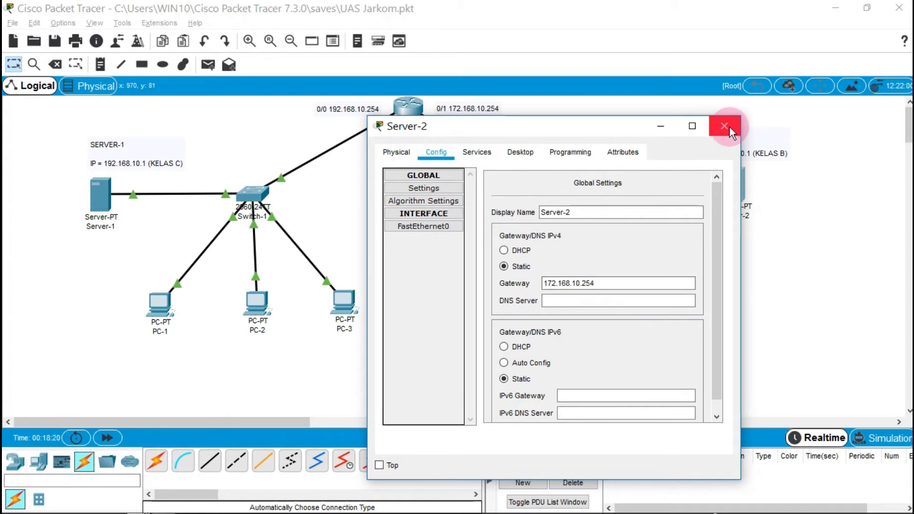
pyautogui.click(541, 276)
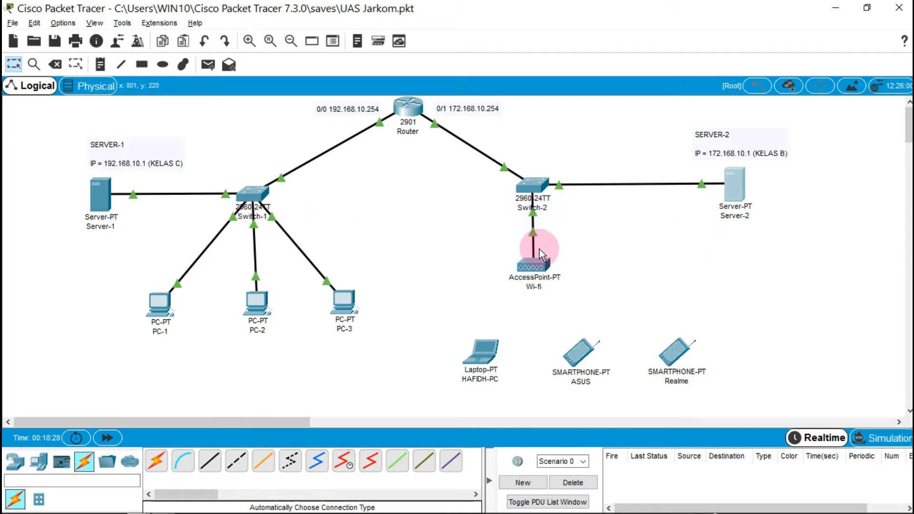
# Change the access point's Port 1 SSID to 'haped'
pyautogui.click(541, 264)
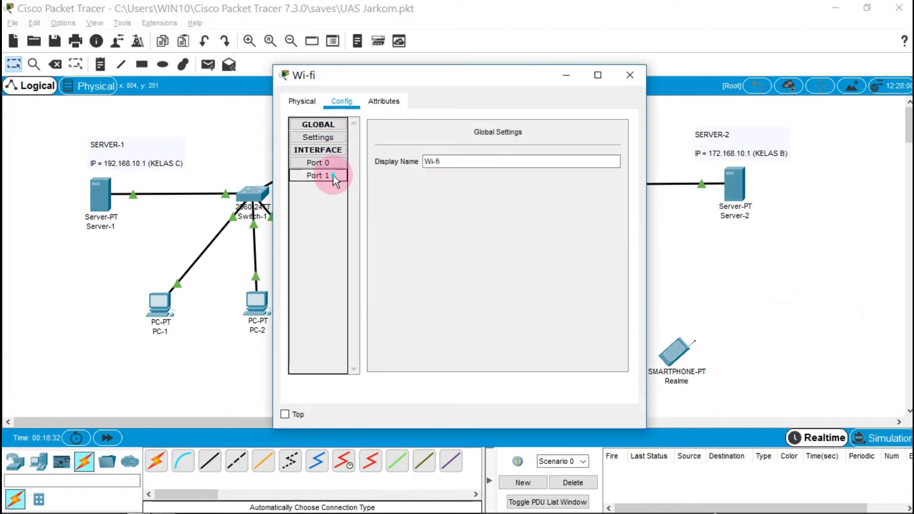
pyautogui.click(328, 175)
pyautogui.click(551, 148)
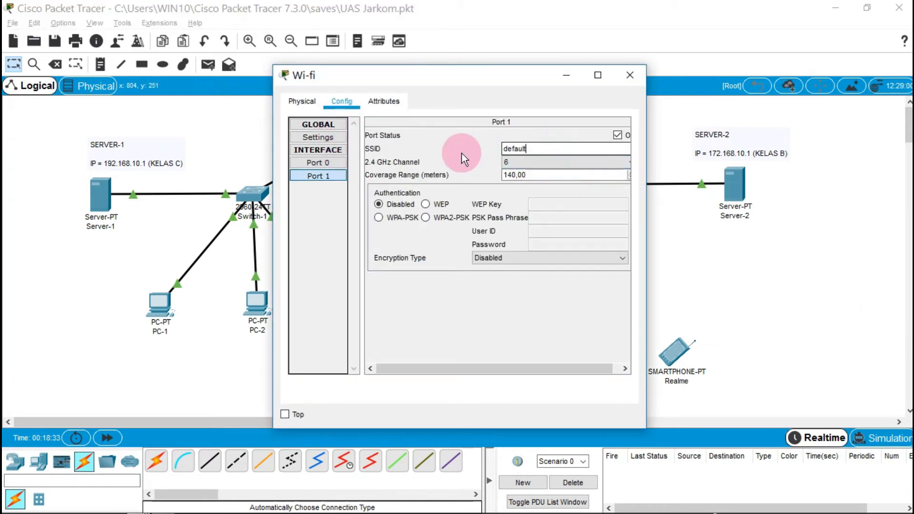
pyautogui.press('BackSpace')
pyautogui.press('BackSpace')
pyautogui.press('BackSpace')
pyautogui.press('BackSpace')
pyautogui.press('BackSpace')
pyautogui.press('BackSpace')
pyautogui.press('BackSpace')
pyautogui.write('haped')
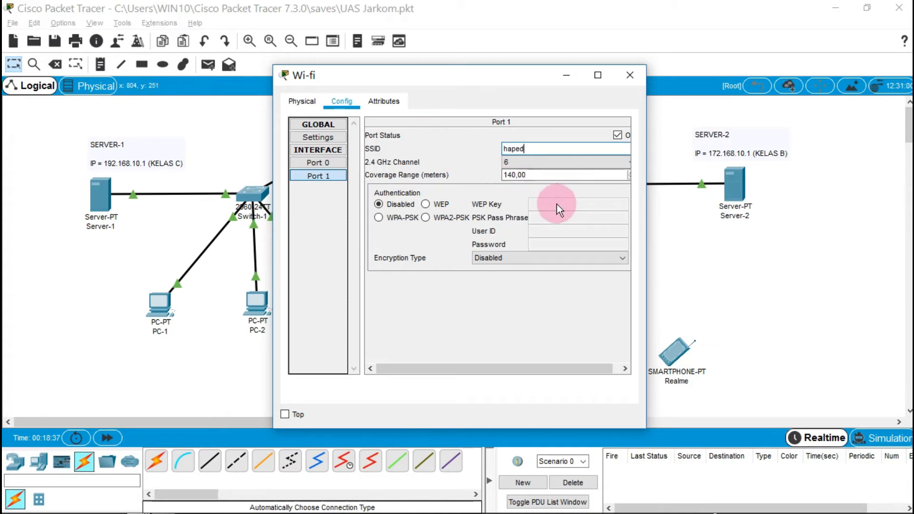
# Secure the wireless port with WPA2-PSK, enter the pass phrase, and keep AES encryption
pyautogui.click(425, 218)
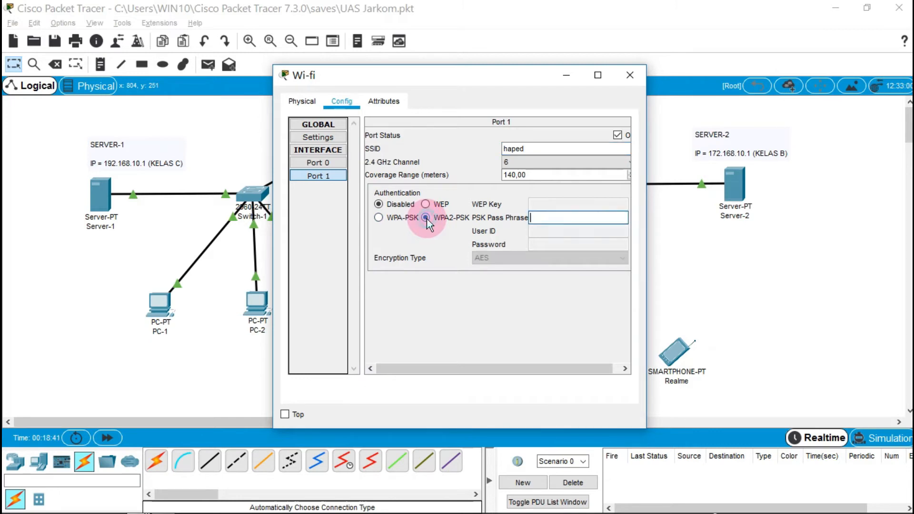
pyautogui.click(568, 218)
pyautogui.write('haped123')
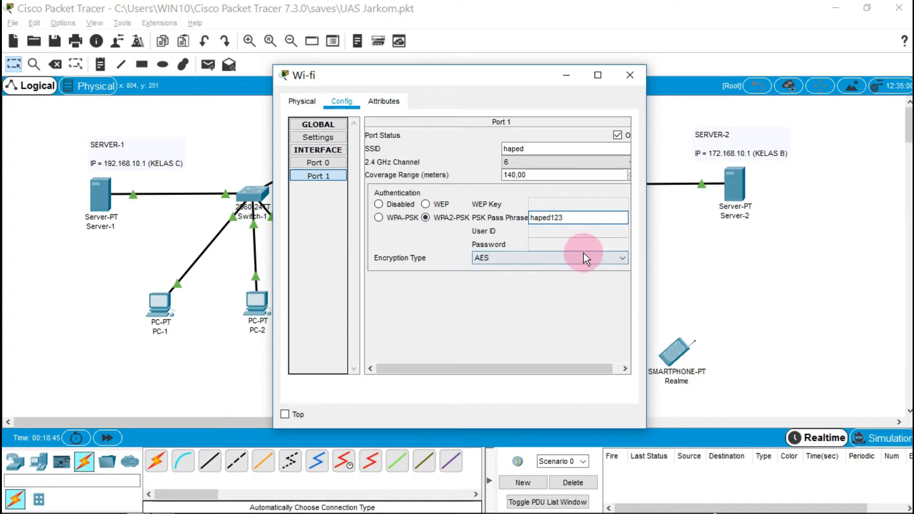
pyautogui.click(609, 258)
pyautogui.click(610, 258)
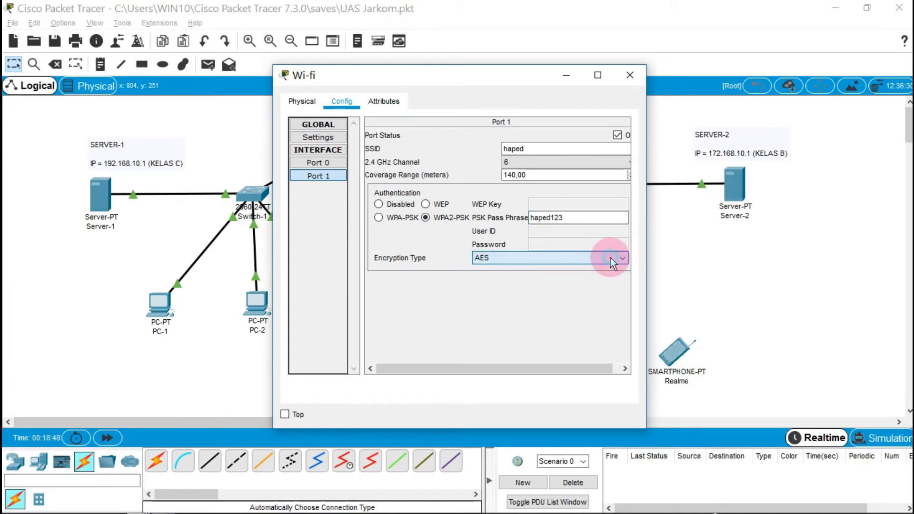
pyautogui.click(631, 76)
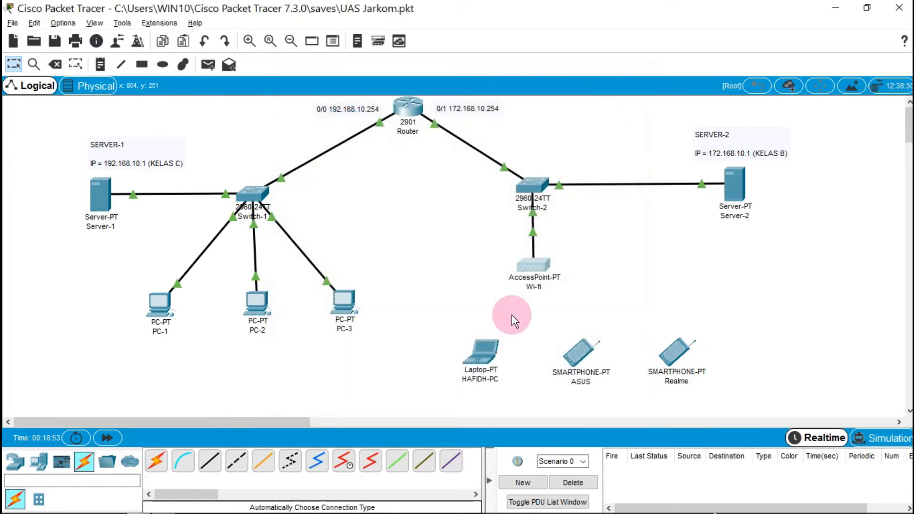
# Inspect the laptop's Desktop, Config (FastEthernet0) and Physical tabs
pyautogui.click(493, 362)
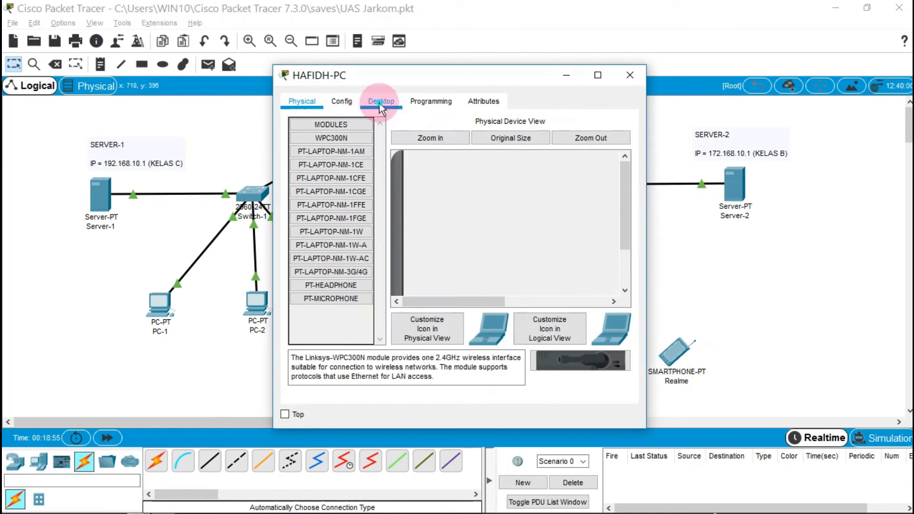
pyautogui.click(381, 105)
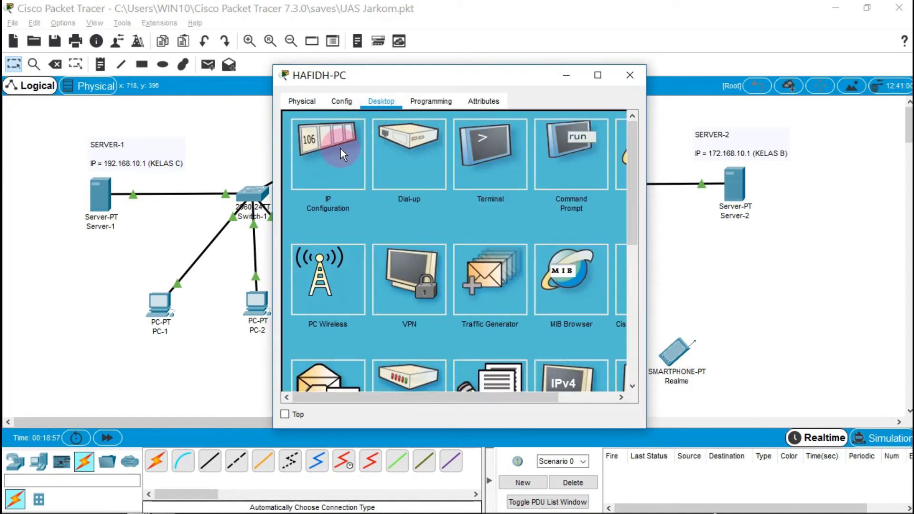
pyautogui.click(337, 100)
pyautogui.click(346, 175)
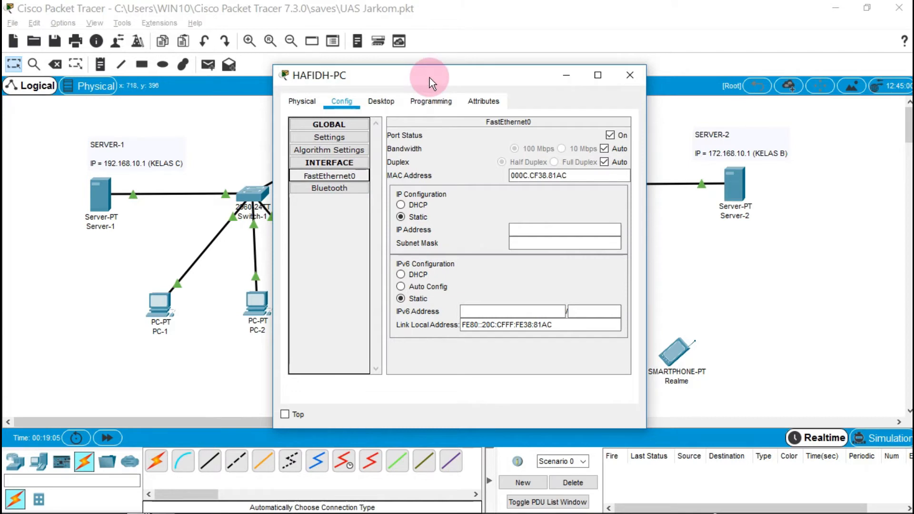
pyautogui.click(313, 103)
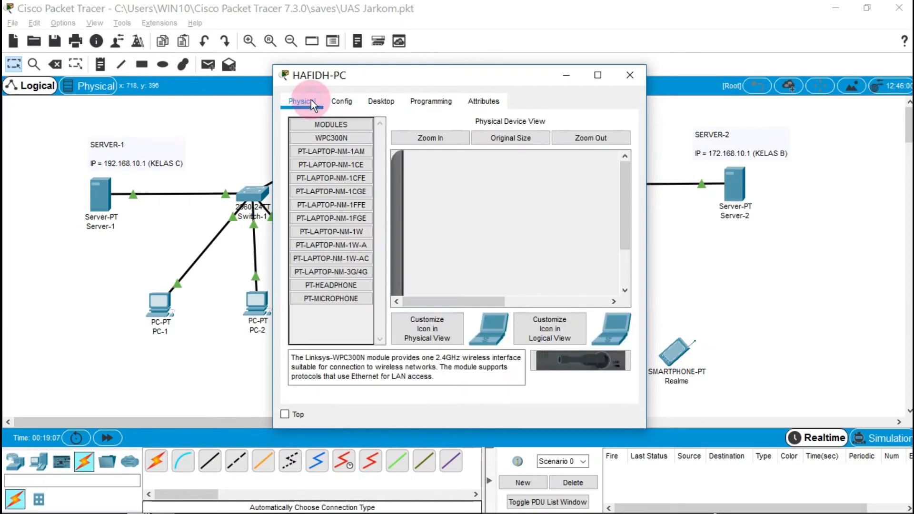
pyautogui.moveTo(624, 212); pyautogui.dragTo(618, 284)
# With power off, replace the laptop's module with PT-LAPTOP-NM-1W-AC, then view Wireless0
pyautogui.click(424, 283)
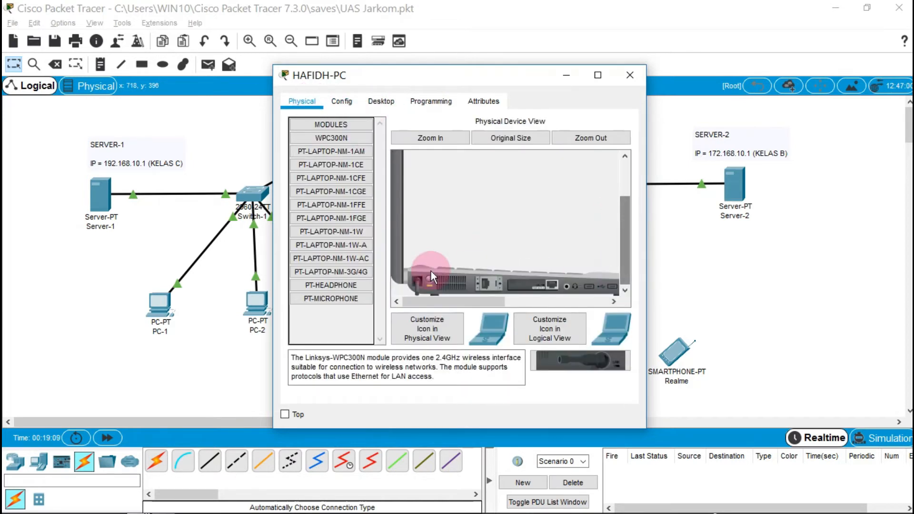
pyautogui.moveTo(535, 282); pyautogui.dragTo(481, 295)
pyautogui.moveTo(382, 312); pyautogui.dragTo(335, 320)
pyautogui.moveTo(355, 257); pyautogui.dragTo(482, 269)
pyautogui.moveTo(533, 286); pyautogui.dragTo(533, 286)
pyautogui.click(430, 278)
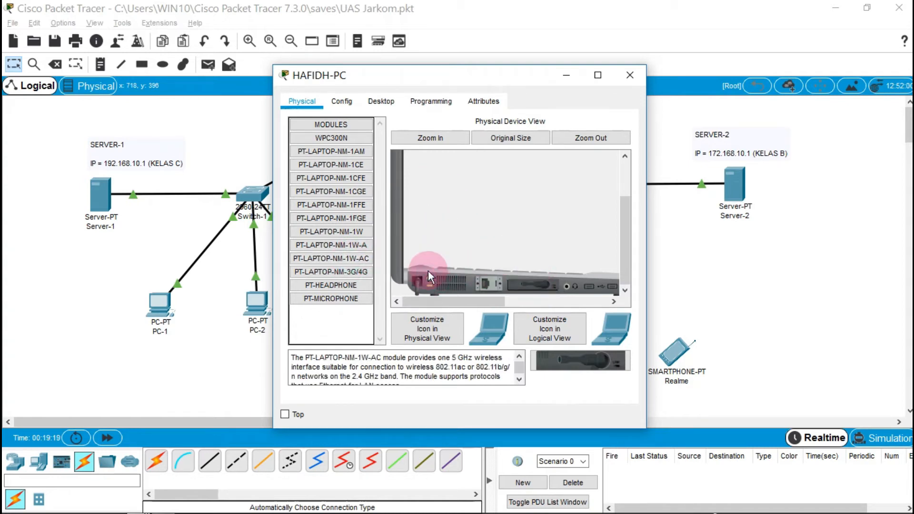
pyautogui.click(339, 101)
pyautogui.click(329, 175)
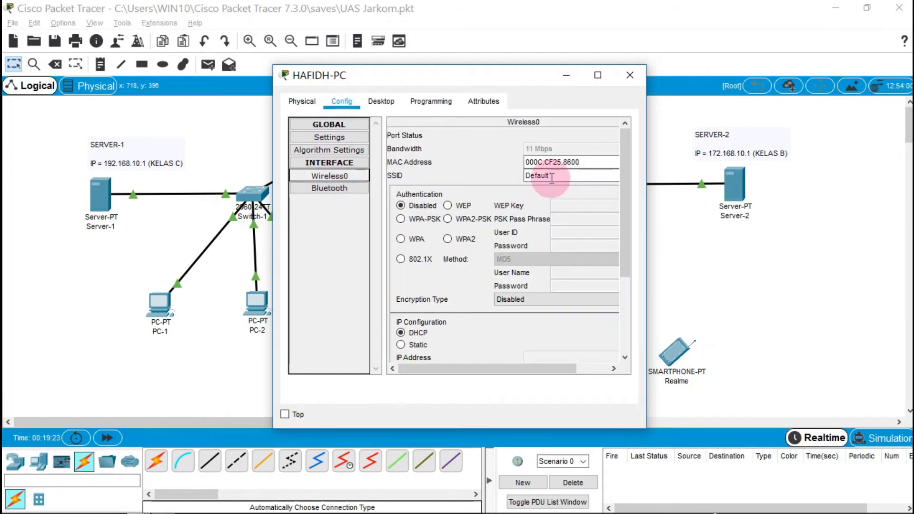
# Set the laptop's Wireless0 to SSID 'haped' with WPA2-PSK and the pass phrase
pyautogui.doubleClick(542, 175)
pyautogui.write('haped')
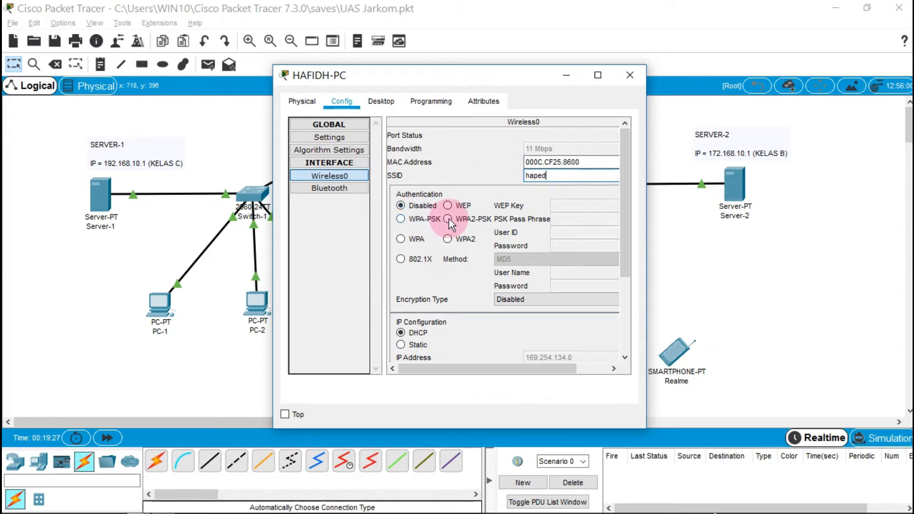
pyautogui.click(448, 218)
pyautogui.click(594, 219)
pyautogui.write('haped123')
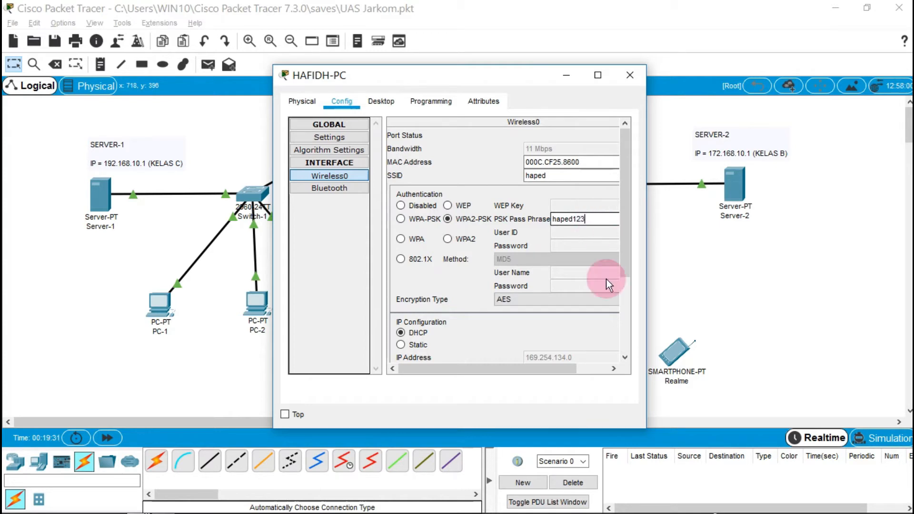
pyautogui.click(629, 75)
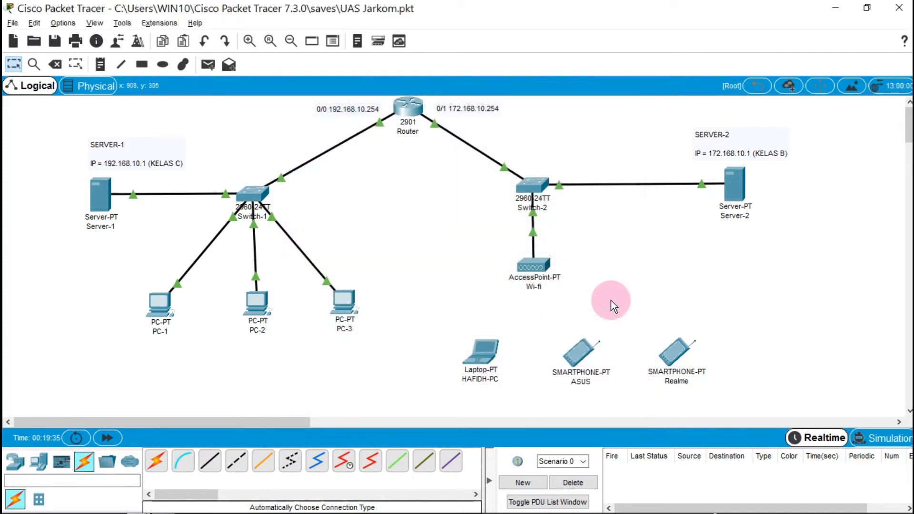
# Configure the ASUS smartphone's Wireless0 with SSID 'haped', WPA2-PSK and the pass phrase
pyautogui.click(576, 364)
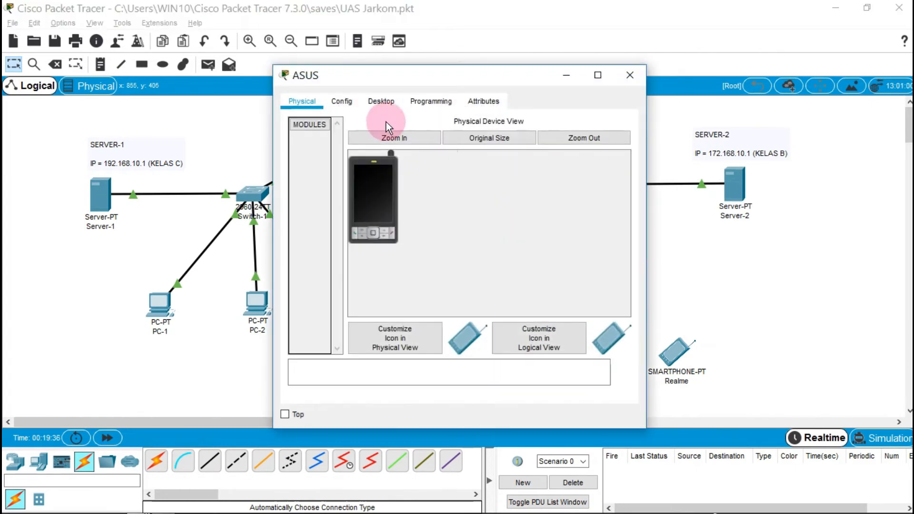
pyautogui.click(352, 106)
pyautogui.click(347, 178)
pyautogui.moveTo(566, 176); pyautogui.dragTo(480, 176)
pyautogui.write('haped123')
pyautogui.press('BackSpace')
pyautogui.press('BackSpace')
pyautogui.press('BackSpace')
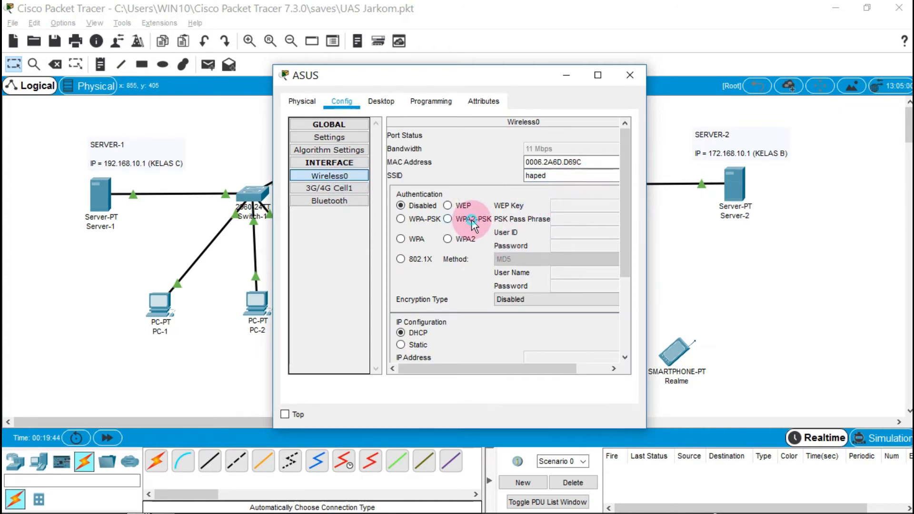
pyautogui.click(471, 219)
pyautogui.click(575, 218)
pyautogui.write('haped123')
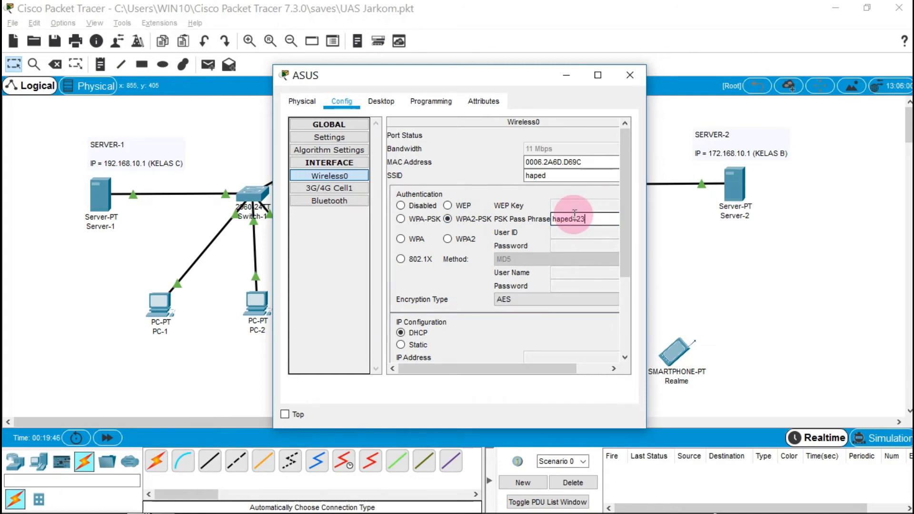
pyautogui.click(630, 75)
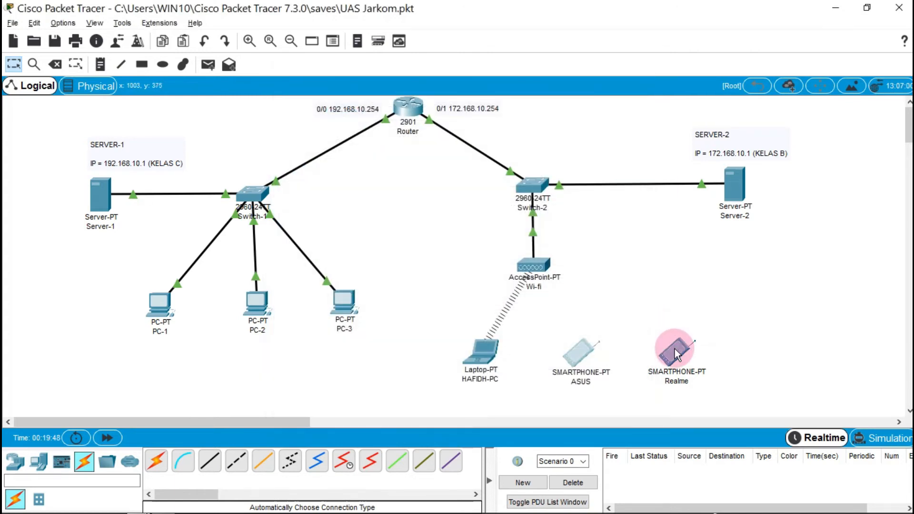
# Configure the Realme smartphone's Wireless0 with SSID 'haped', WPA2-PSK and the pass phrase
pyautogui.click(674, 351)
pyautogui.click(341, 101)
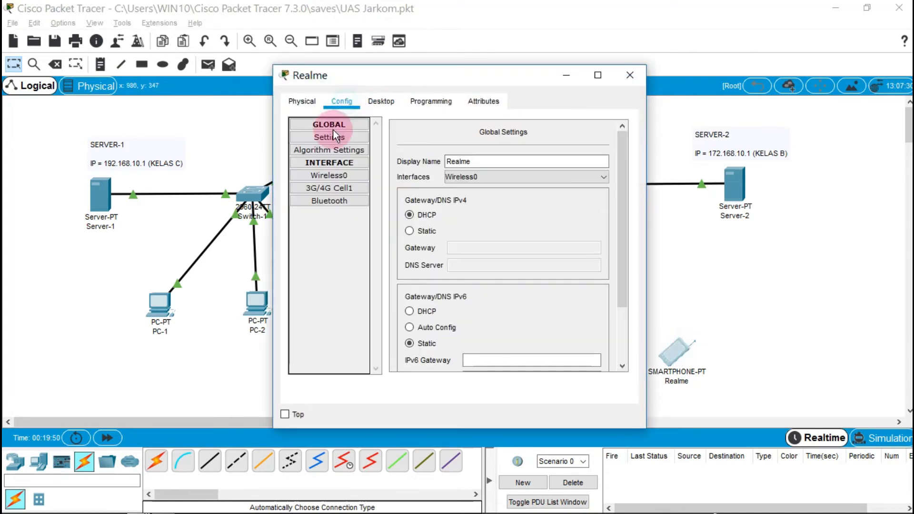
pyautogui.click(330, 175)
pyautogui.doubleClick(576, 176)
pyautogui.write('haped')
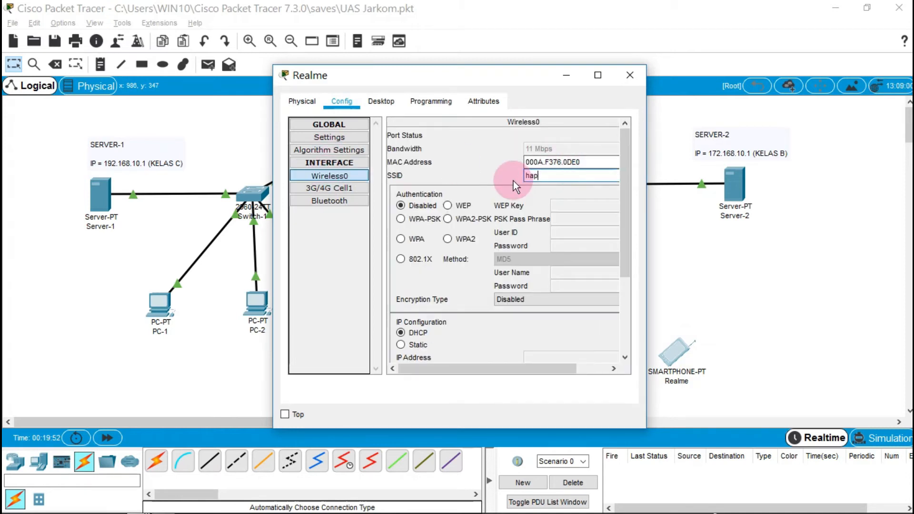
pyautogui.click(448, 218)
pyautogui.click(573, 218)
pyautogui.write('haped123')
pyautogui.click(632, 92)
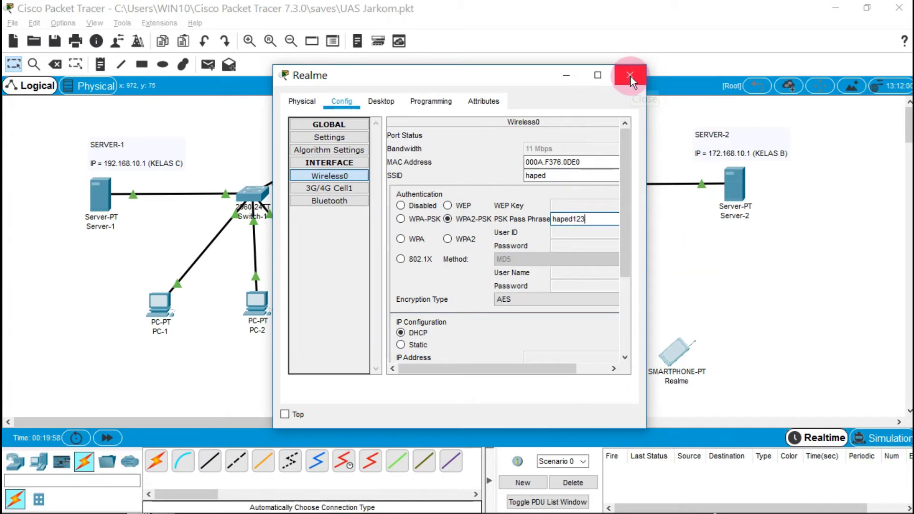
pyautogui.click(630, 76)
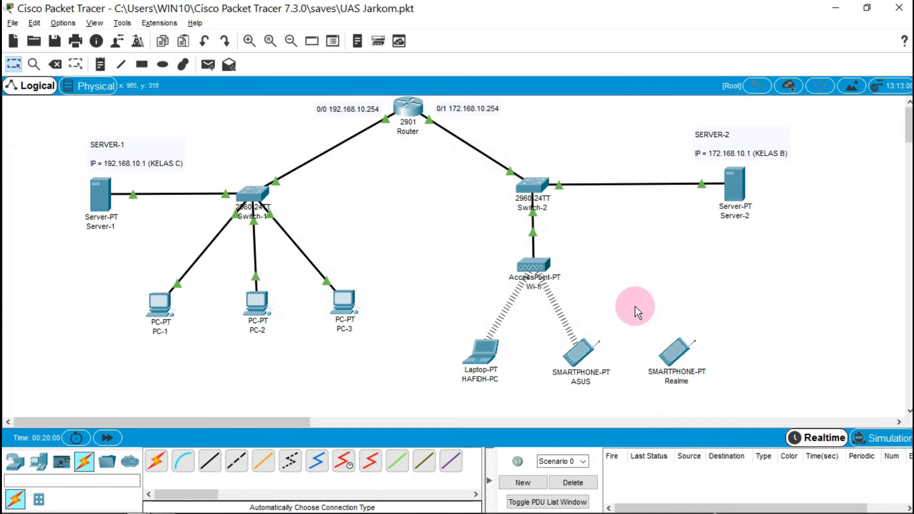
# Give the laptop static IP 172.168.10.11, mask 255.255.0.0 and gateway 172.168.10.254
pyautogui.click(486, 358)
pyautogui.click(388, 101)
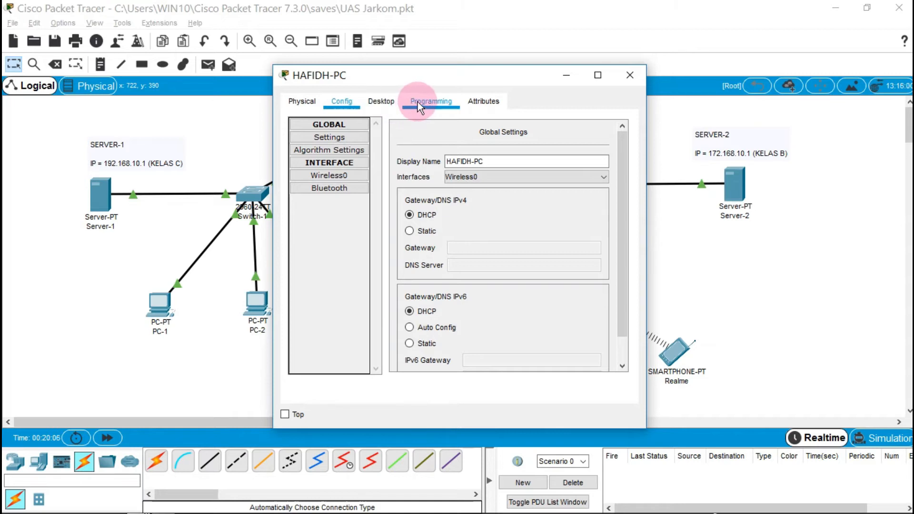
pyautogui.click(393, 103)
pyautogui.click(327, 140)
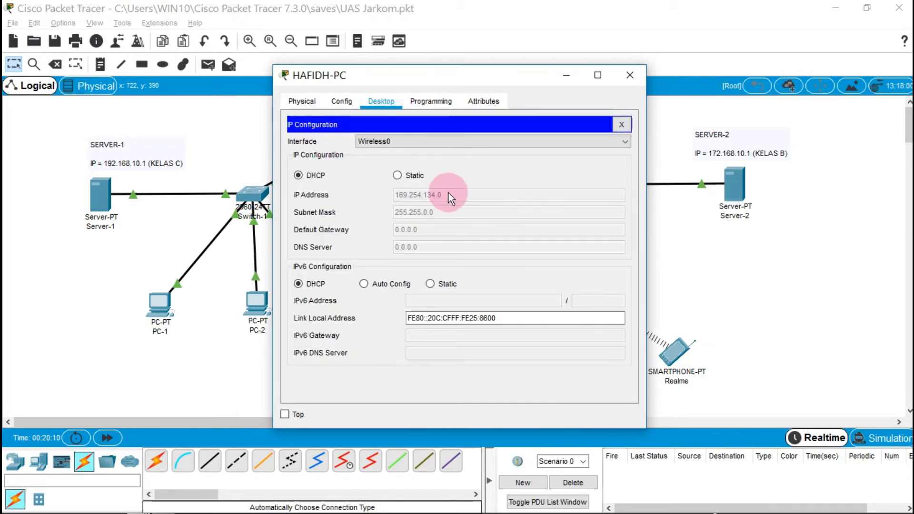
pyautogui.click(396, 176)
pyautogui.click(435, 193)
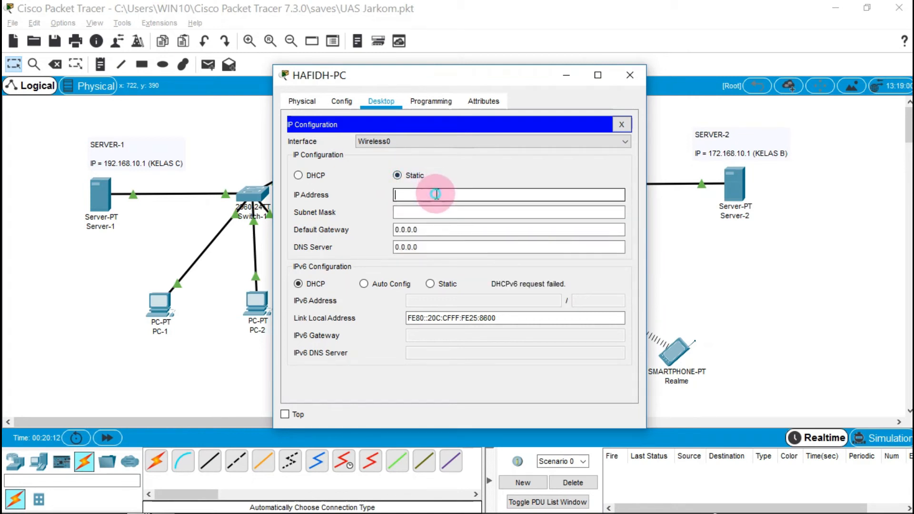
pyautogui.write('172.168.10.11')
pyautogui.click(438, 210)
pyautogui.click(392, 229)
pyautogui.moveTo(461, 72); pyautogui.dragTo(433, 152)
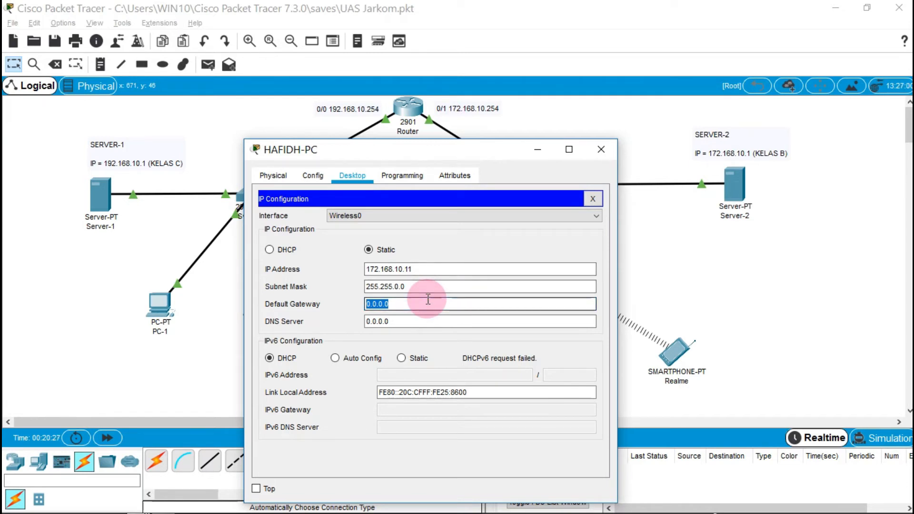
pyautogui.write('172.168.1')
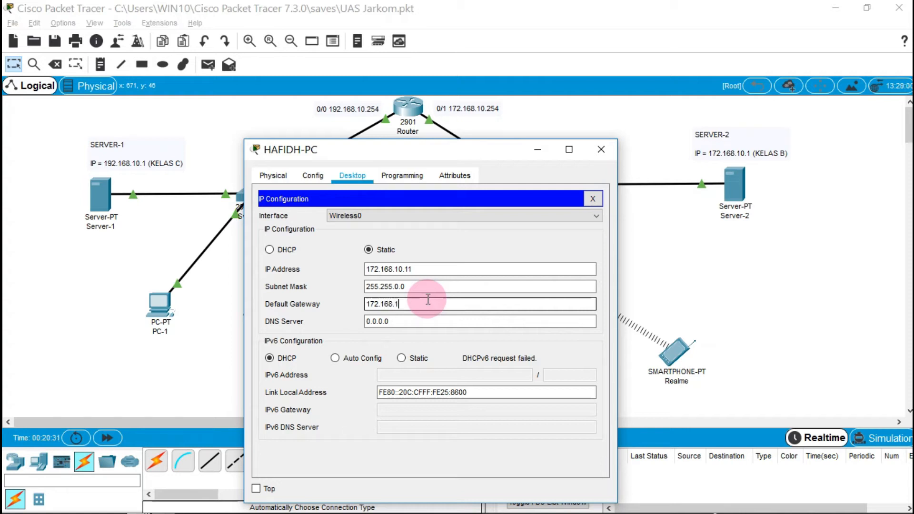
pyautogui.write('0.254')
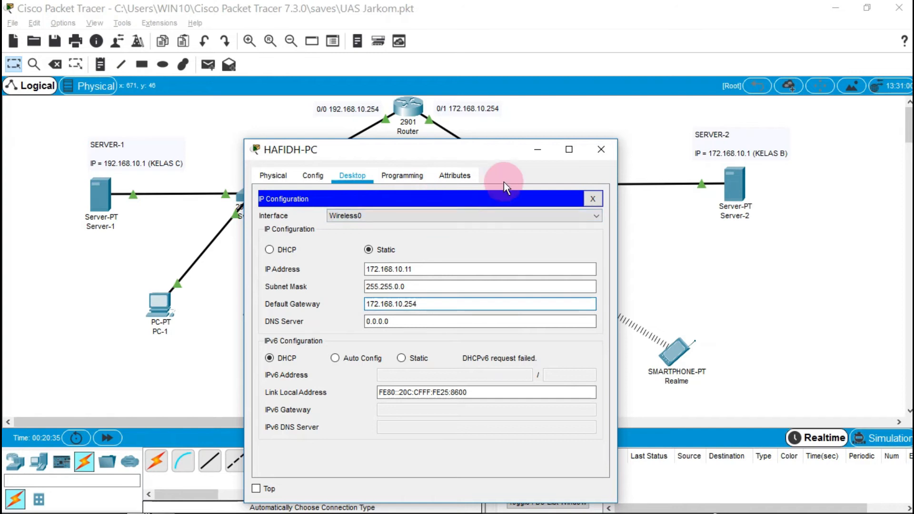
pyautogui.click(601, 149)
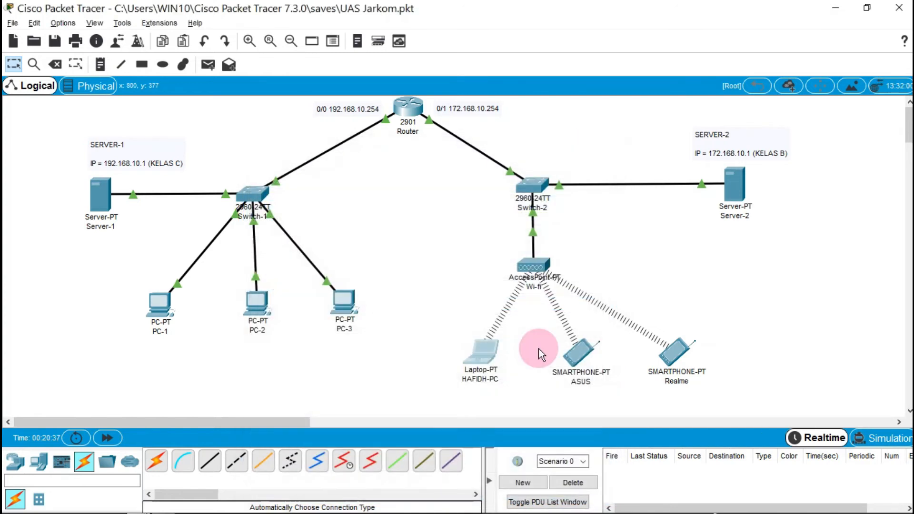
# Give the ASUS phone static IP 172.168.10.12 and gateway 172.168.10.254, acknowledging the warning
pyautogui.click(578, 354)
pyautogui.click(376, 105)
pyautogui.click(330, 135)
pyautogui.click(399, 176)
pyautogui.click(410, 192)
pyautogui.write('172.168.')
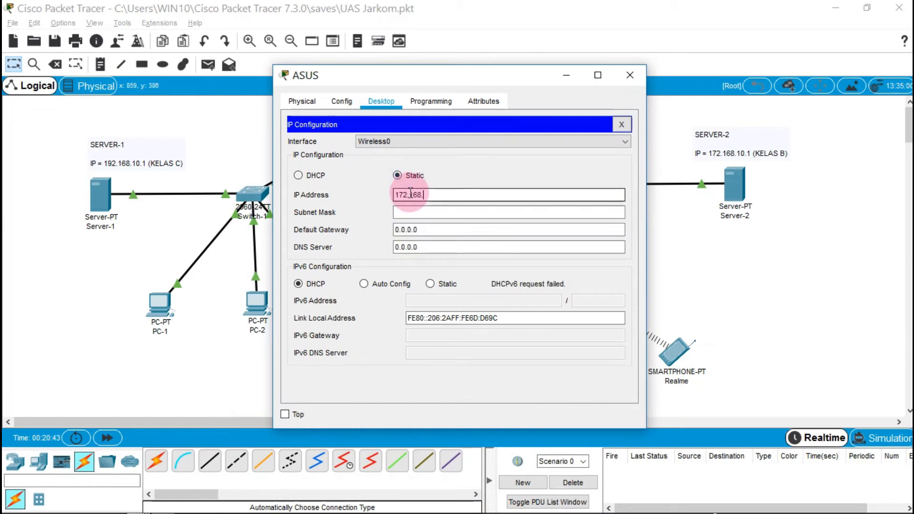
pyautogui.write('10.12')
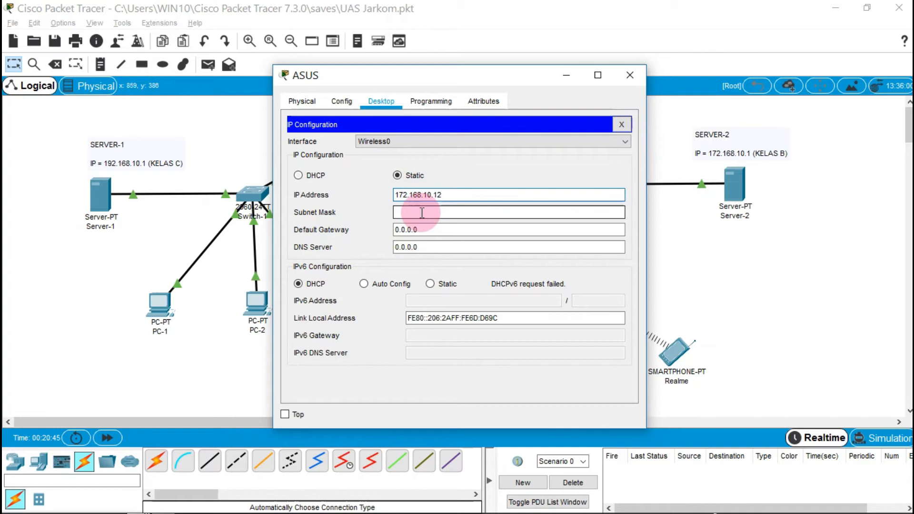
pyautogui.moveTo(429, 228); pyautogui.dragTo(376, 229)
pyautogui.write('172.168')
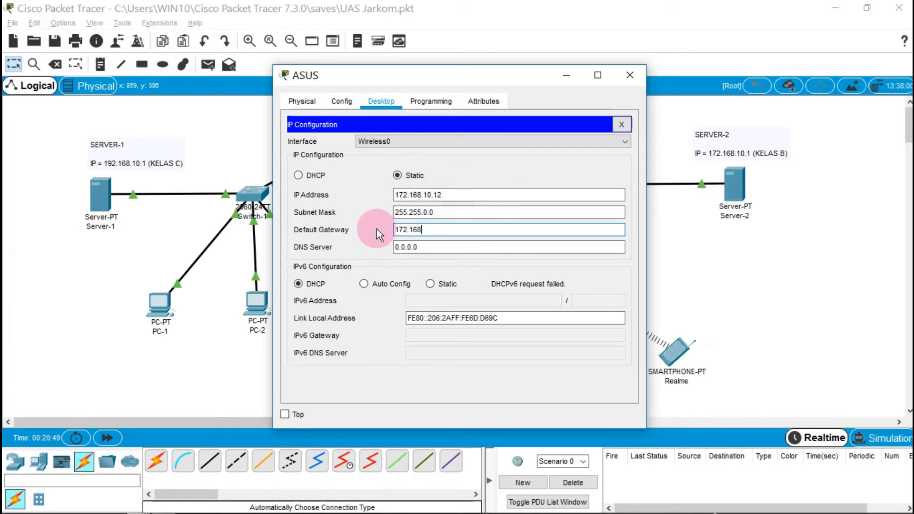
pyautogui.write('.10.254')
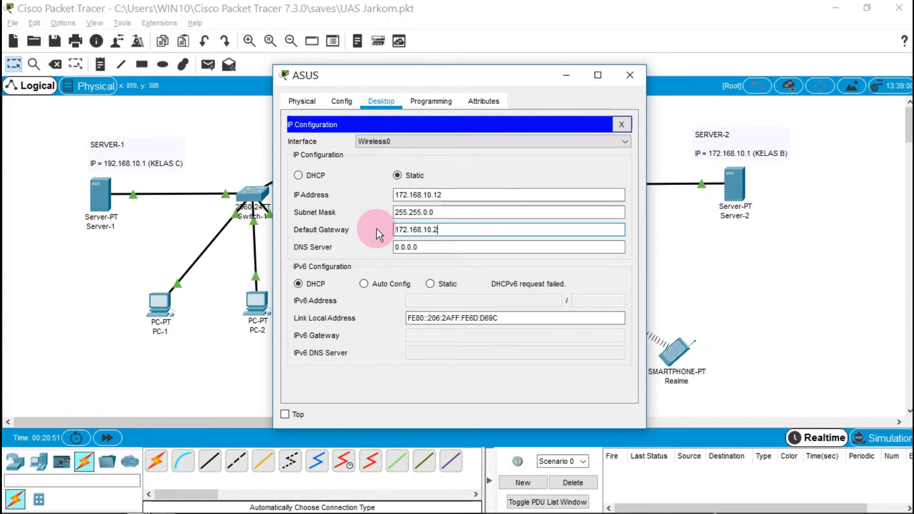
pyautogui.click(632, 73)
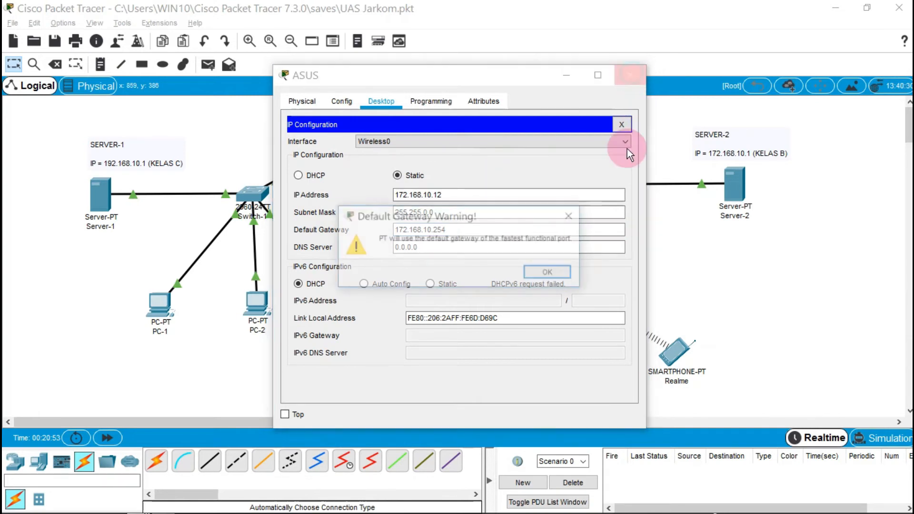
pyautogui.click(561, 272)
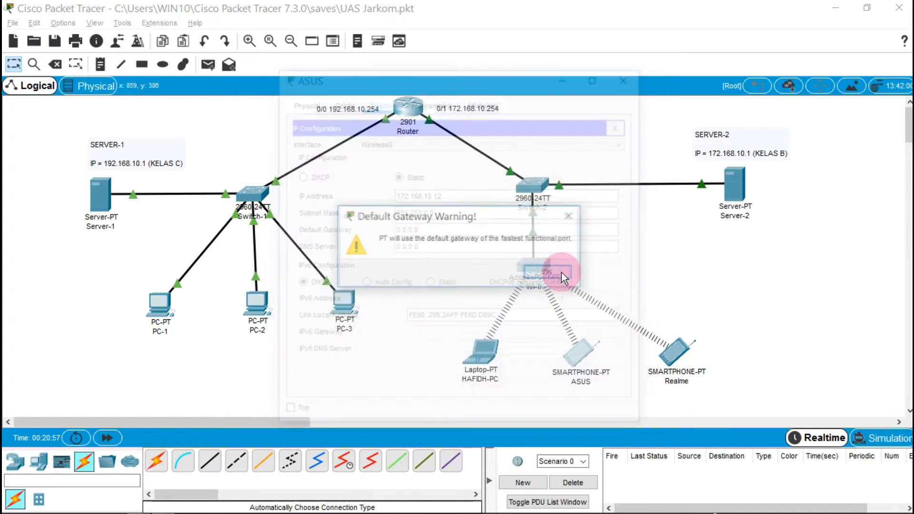
# Re-enter the ASUS phone's unsaved gateway as 172.168.10.254 and apply it
pyautogui.click(574, 352)
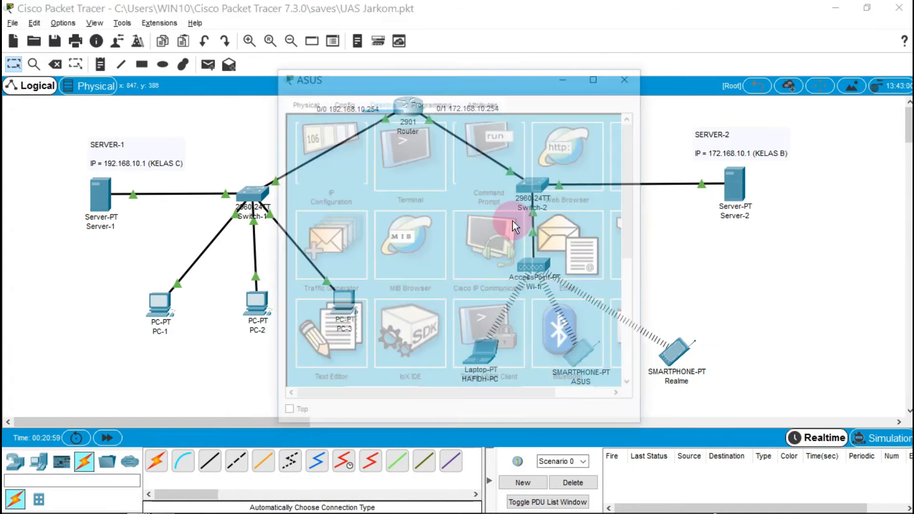
pyautogui.click(387, 101)
pyautogui.click(347, 129)
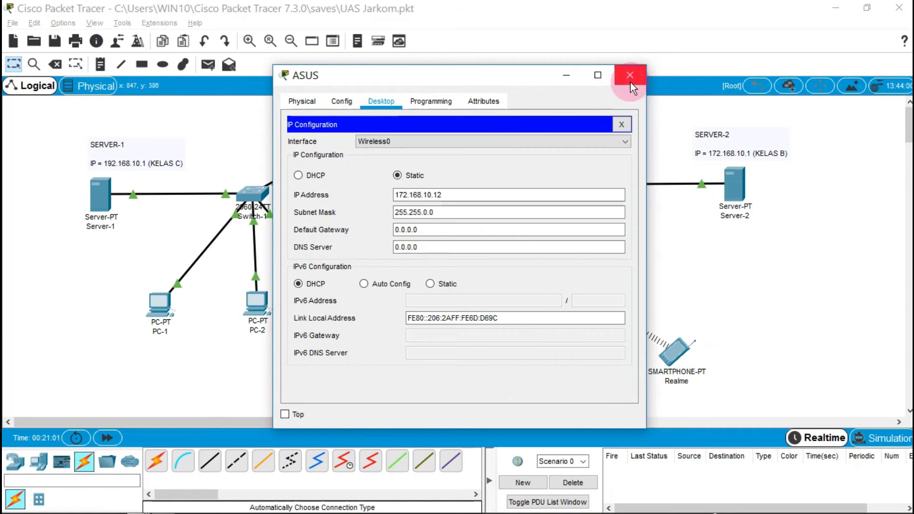
pyautogui.moveTo(495, 230); pyautogui.dragTo(373, 230)
pyautogui.write('172.168.10.')
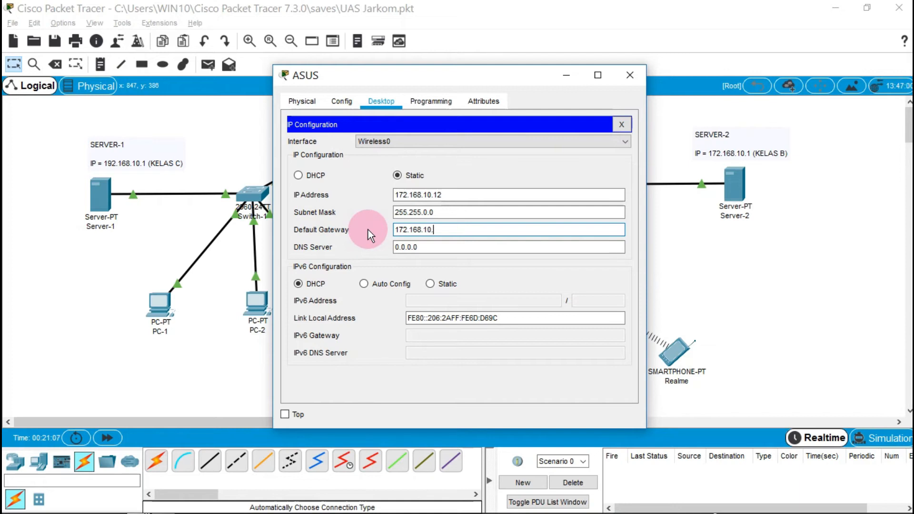
pyautogui.write('254')
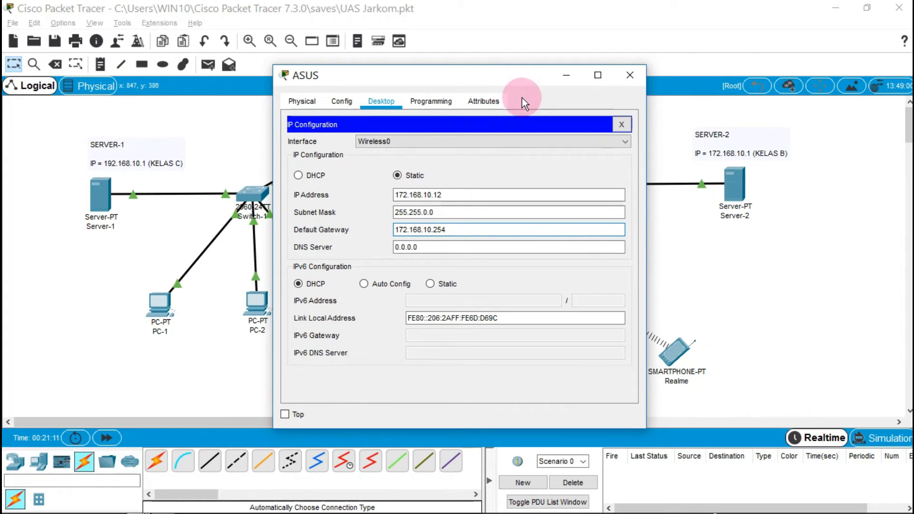
pyautogui.click(620, 125)
pyautogui.click(547, 269)
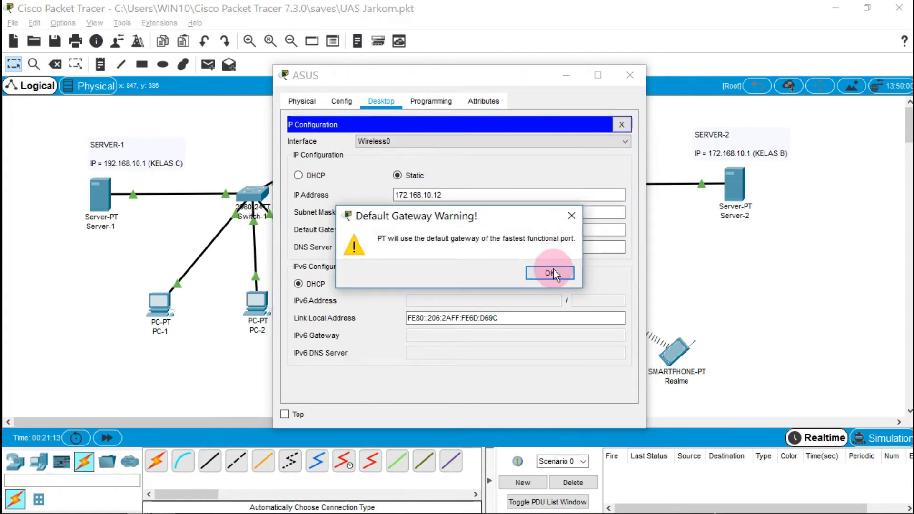
pyautogui.click(622, 125)
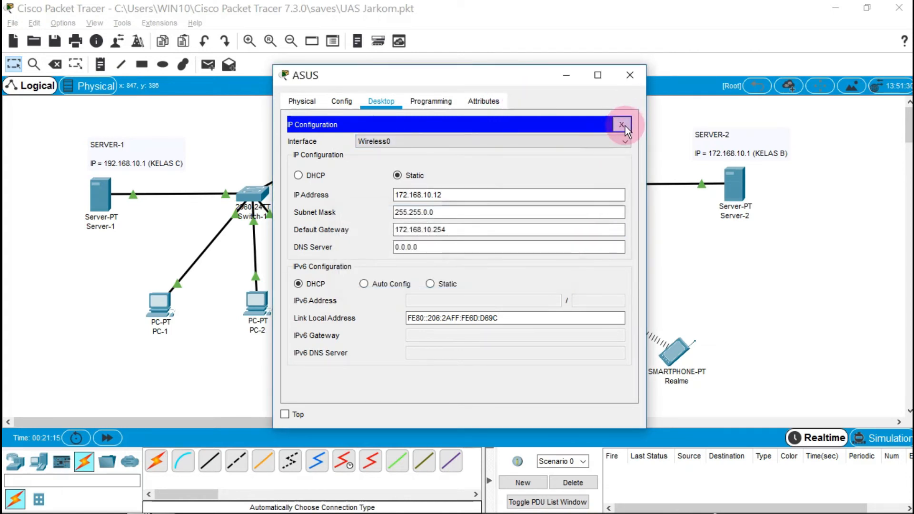
pyautogui.click(629, 75)
pyautogui.click(674, 347)
# Enter static IP 172.168.10.13, mask 255.255.0.0 and gateway 172.168.10.254 on the Realme phone
pyautogui.click(513, 155)
pyautogui.click(381, 101)
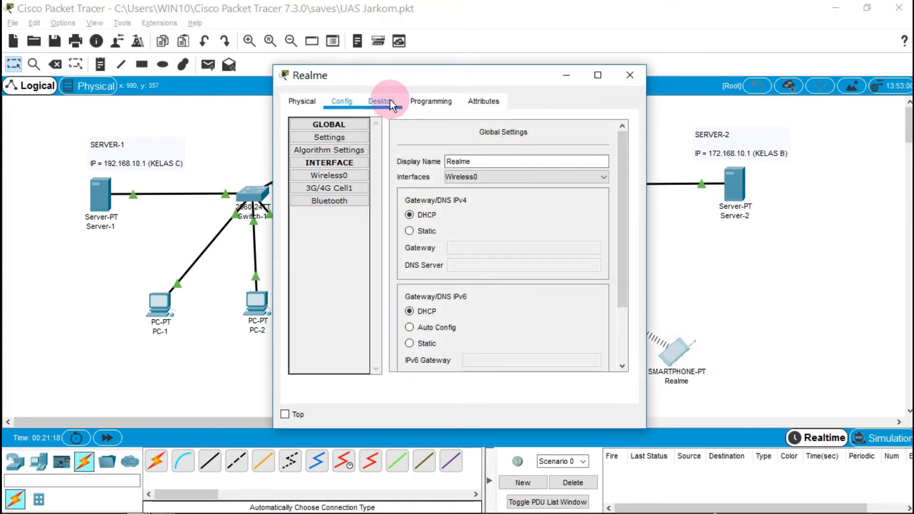
pyautogui.click(348, 157)
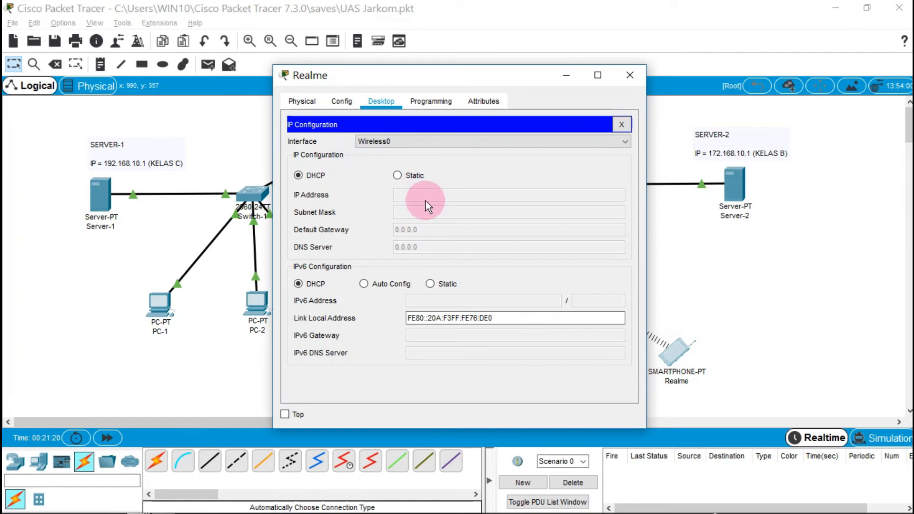
pyautogui.click(397, 176)
pyautogui.click(411, 192)
pyautogui.write('172.168.10.13')
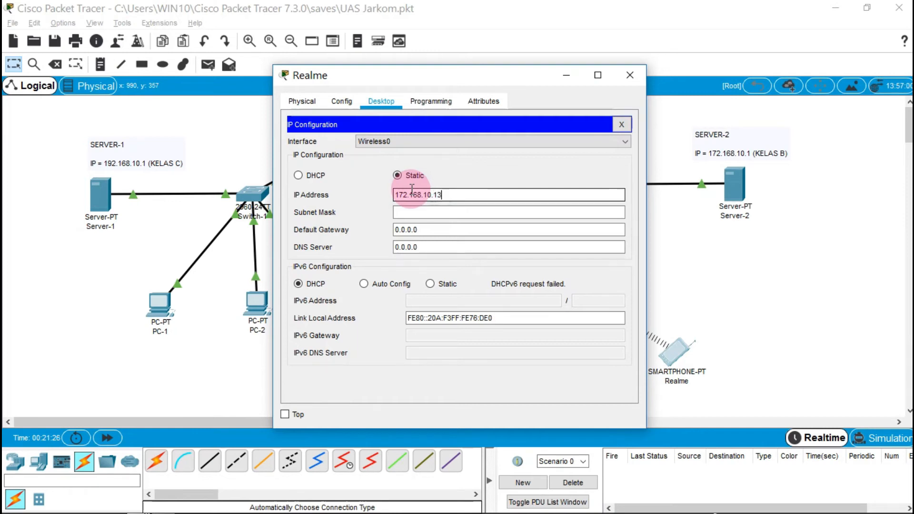
pyautogui.click(420, 213)
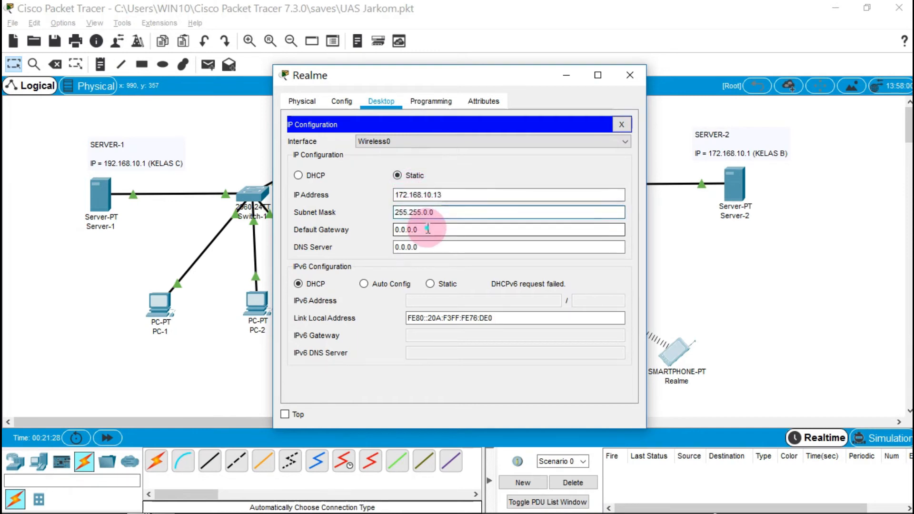
pyautogui.press('Tab')
pyautogui.write('172')
pyautogui.write('.168.10')
pyautogui.write('.14')
pyautogui.press('BackSpace')
pyautogui.press('BackSpace')
pyautogui.press('BackSpace')
pyautogui.write('.254')
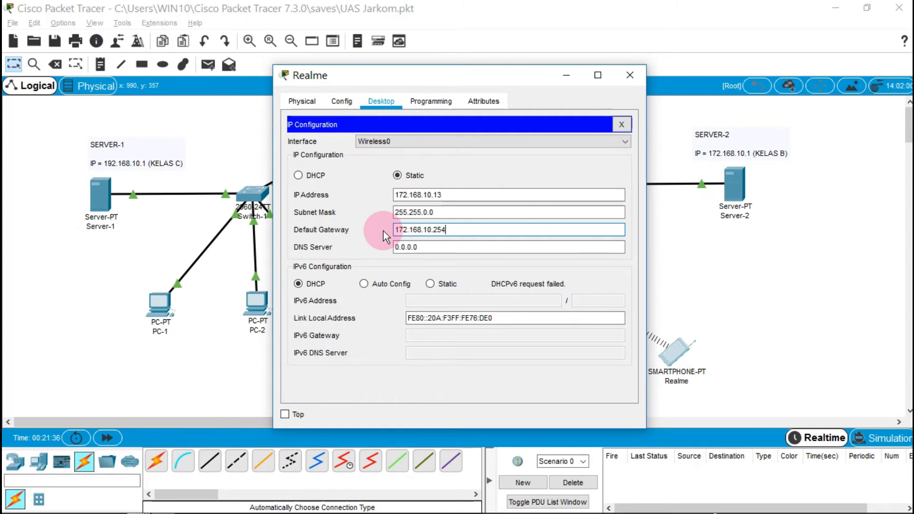
# Apply the Realme settings, acknowledge the gateway warning, and recheck the values
pyautogui.click(621, 124)
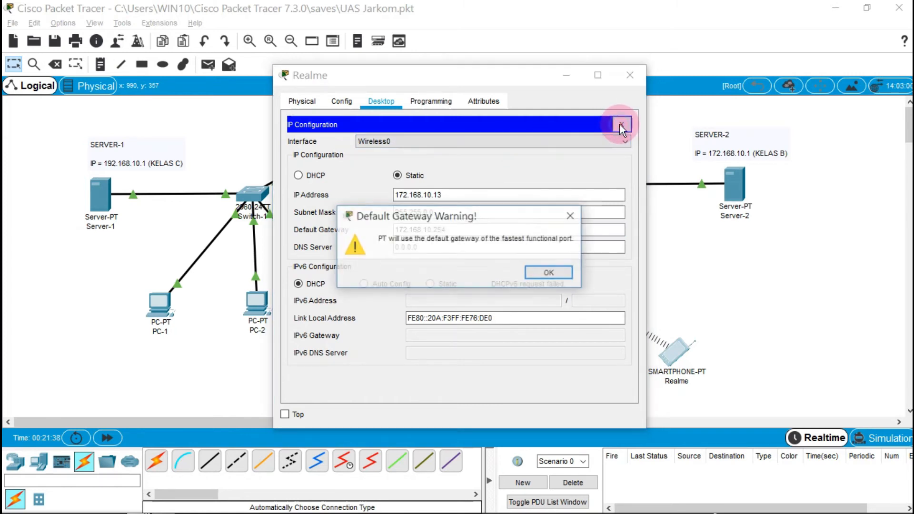
pyautogui.click(561, 270)
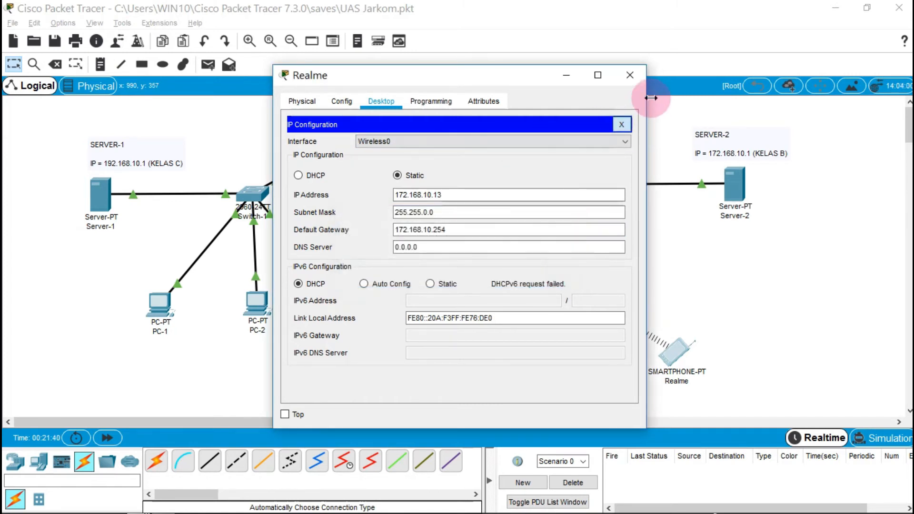
pyautogui.click(621, 124)
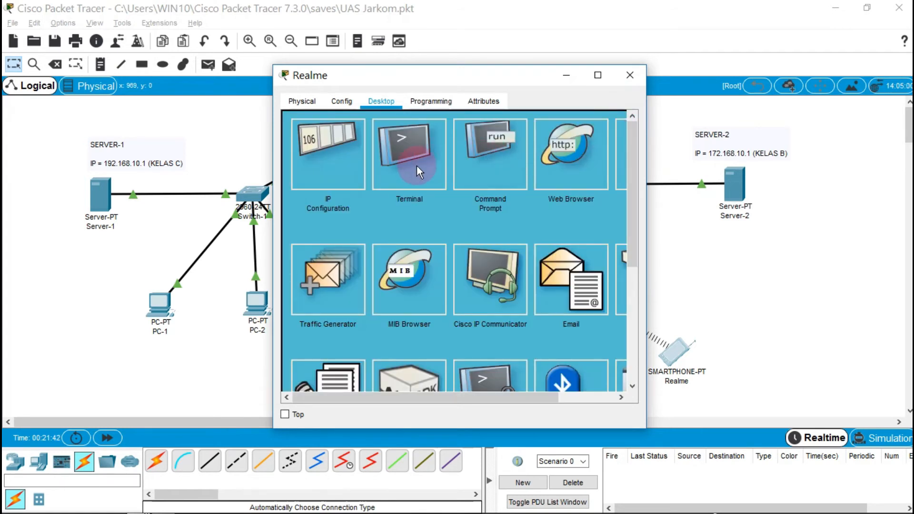
pyautogui.click(322, 185)
pyautogui.click(621, 124)
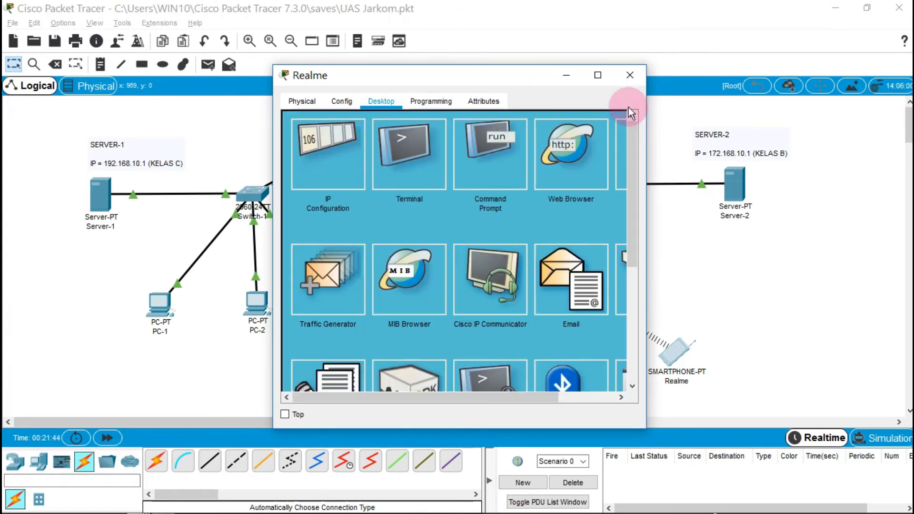
pyautogui.click(632, 79)
# Run ipconfig in the laptop's Command Prompt to check its IP address
pyautogui.click(490, 351)
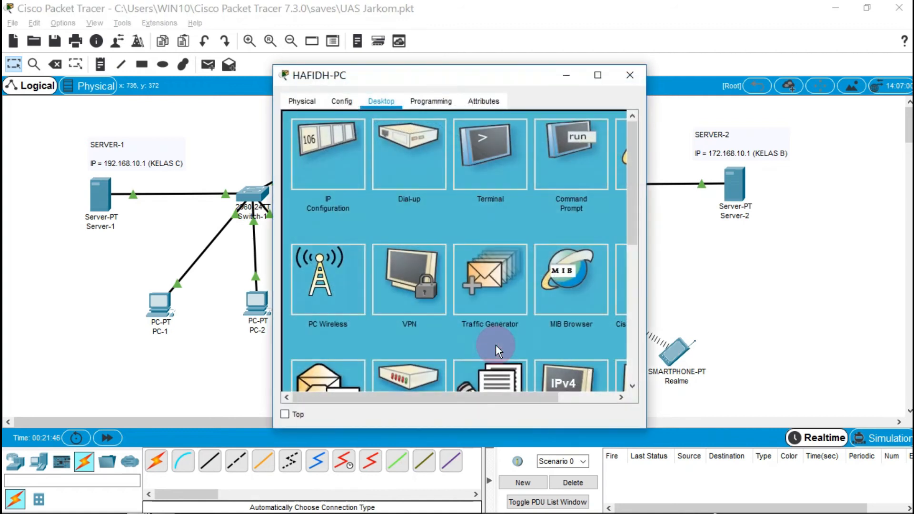
pyautogui.click(558, 173)
pyautogui.write('ip')
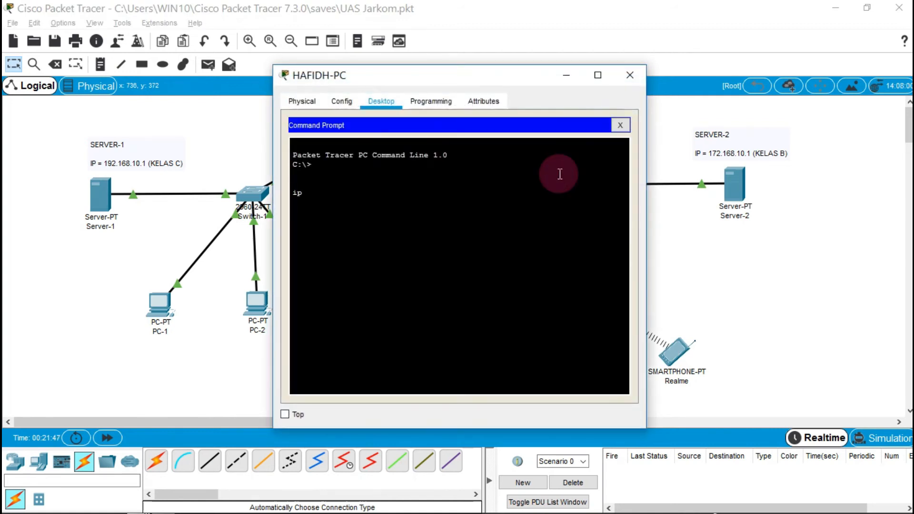
pyautogui.write('config')
pyautogui.press('Return')
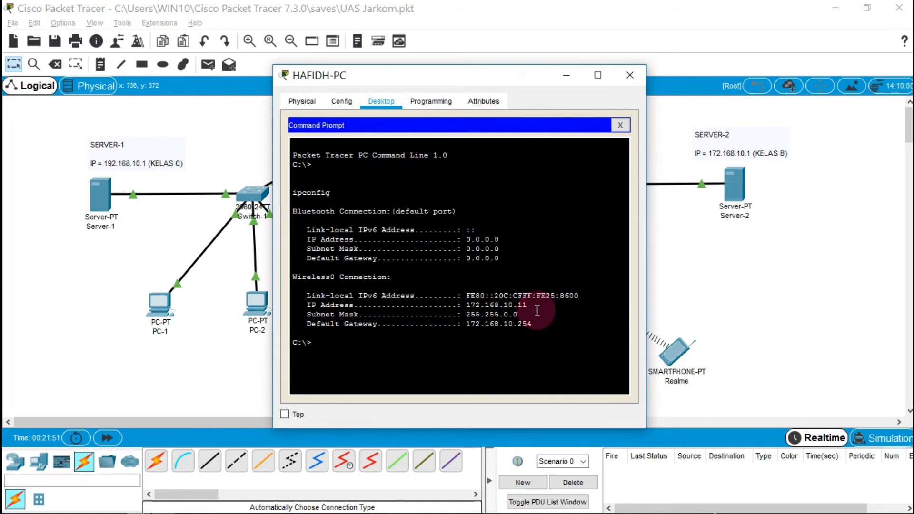
pyautogui.moveTo(532, 306); pyautogui.dragTo(465, 306)
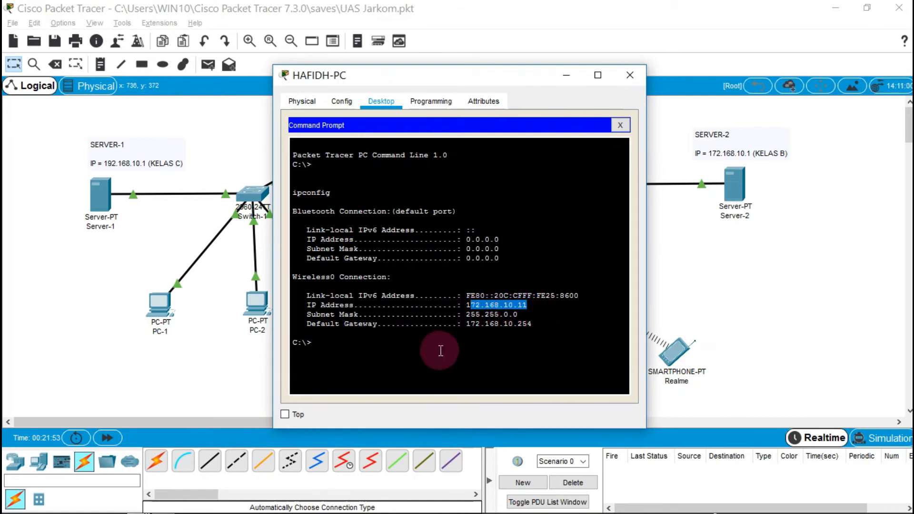
pyautogui.click(441, 351)
# Ping 172.168.10.11, 172.168.10.12 and 172.168.10.13 from the laptop
pyautogui.write('ping 1')
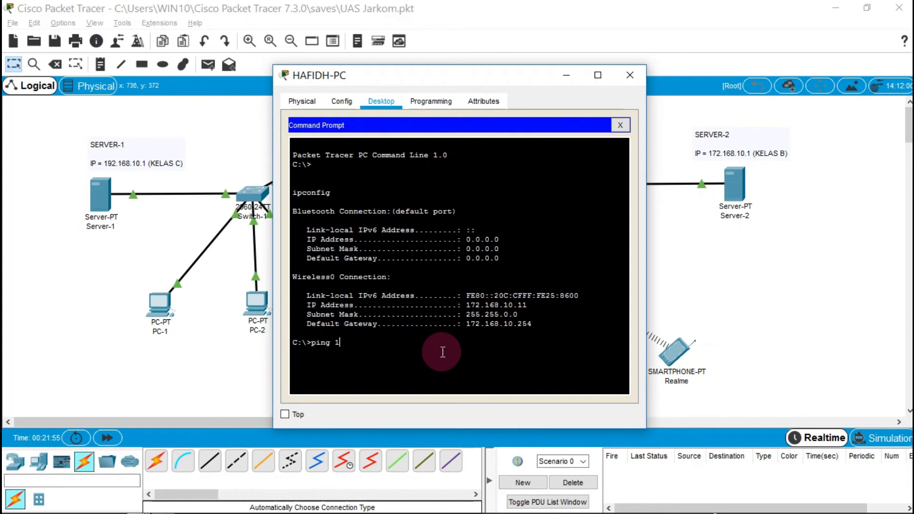
pyautogui.write('72.168.10.11')
pyautogui.press('Return')
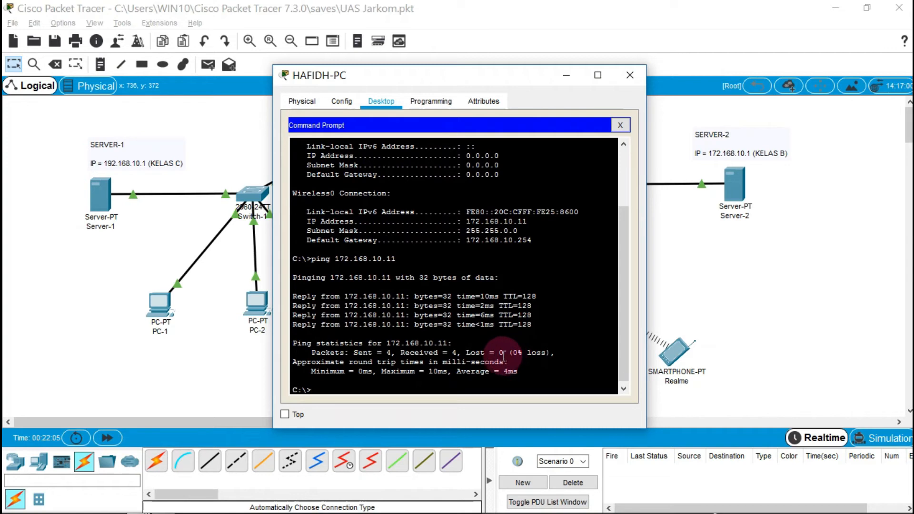
pyautogui.write('ping ')
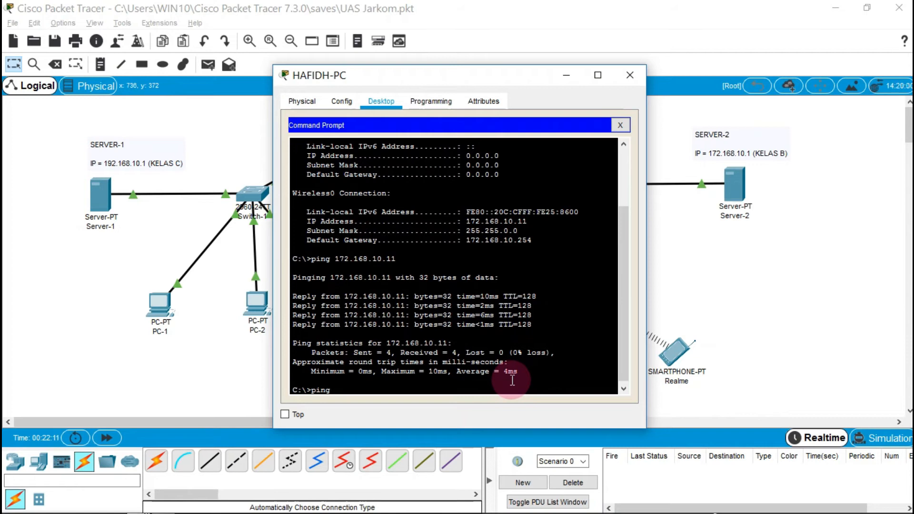
pyautogui.write('172.168.10.12')
pyautogui.press('Return')
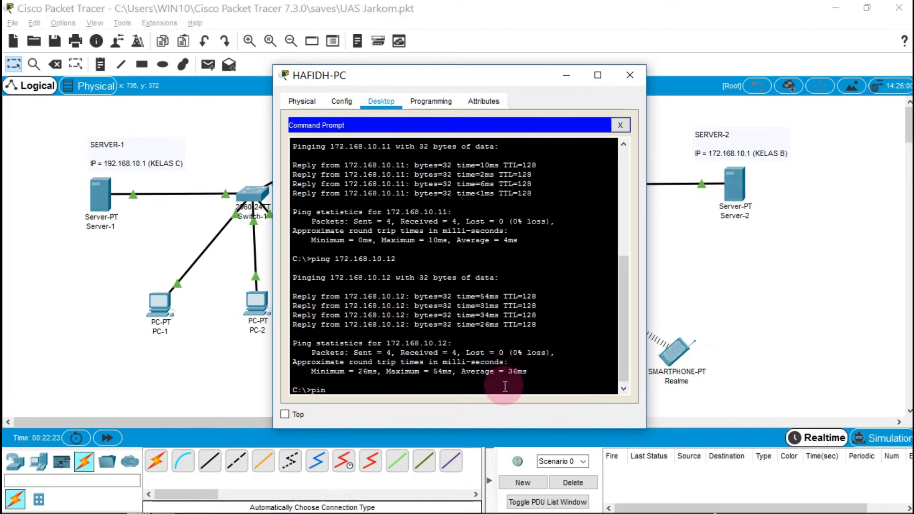
pyautogui.write('ping 172.186')
pyautogui.write('8.10.13')
pyautogui.press('Return')
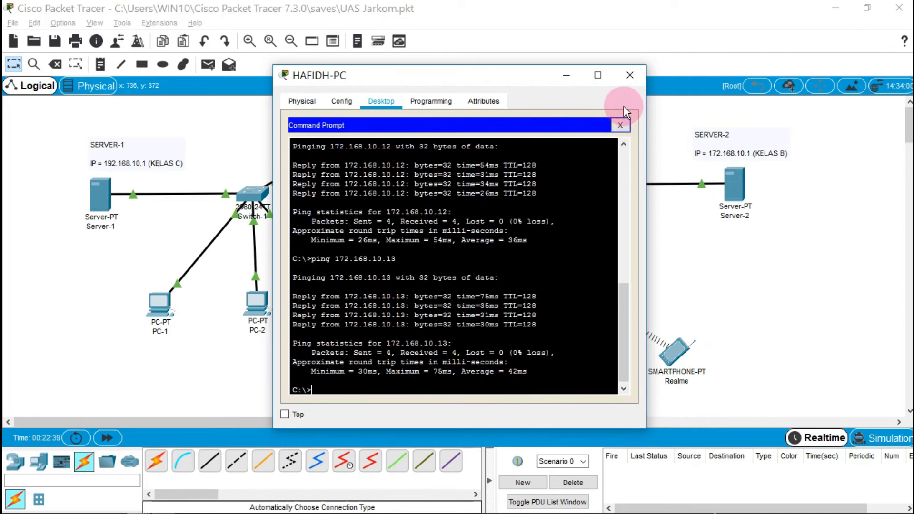
pyautogui.click(630, 75)
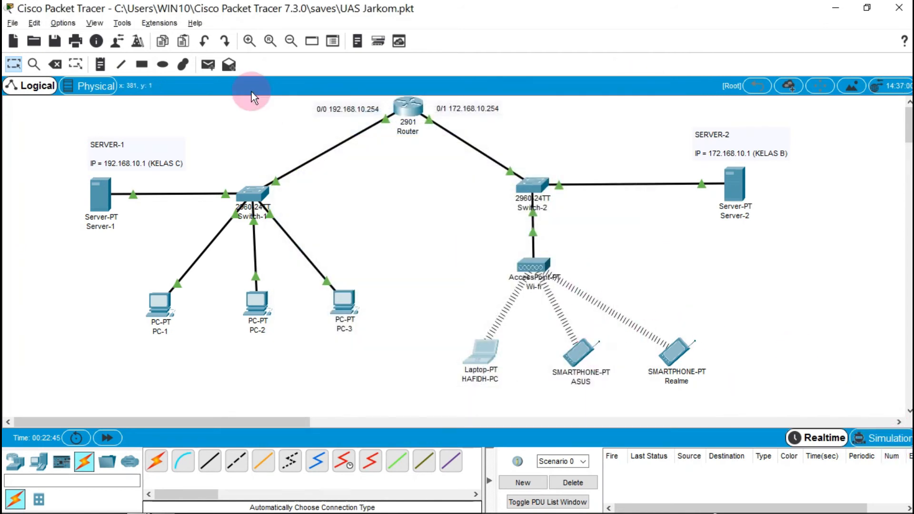
# Switch to Simulation mode and untick every event filter except ICMP, including HSRP and RIP
pyautogui.click(866, 441)
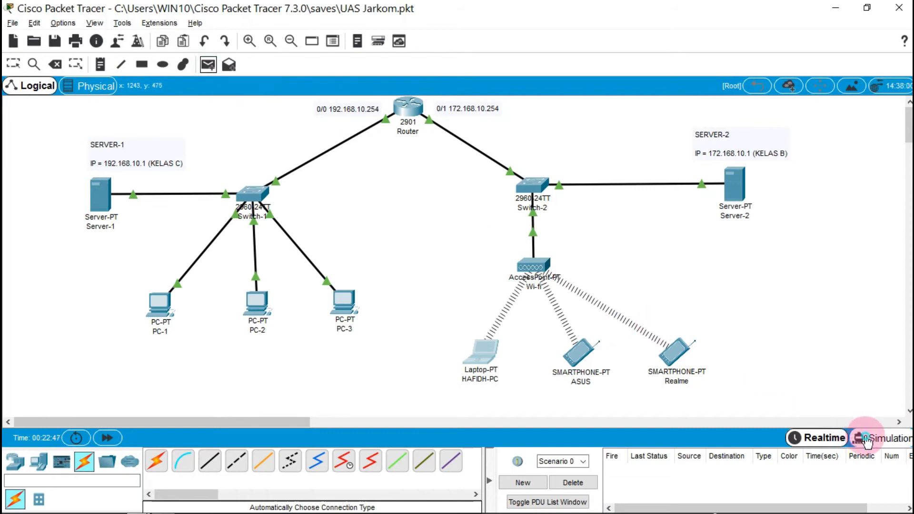
pyautogui.click(712, 415)
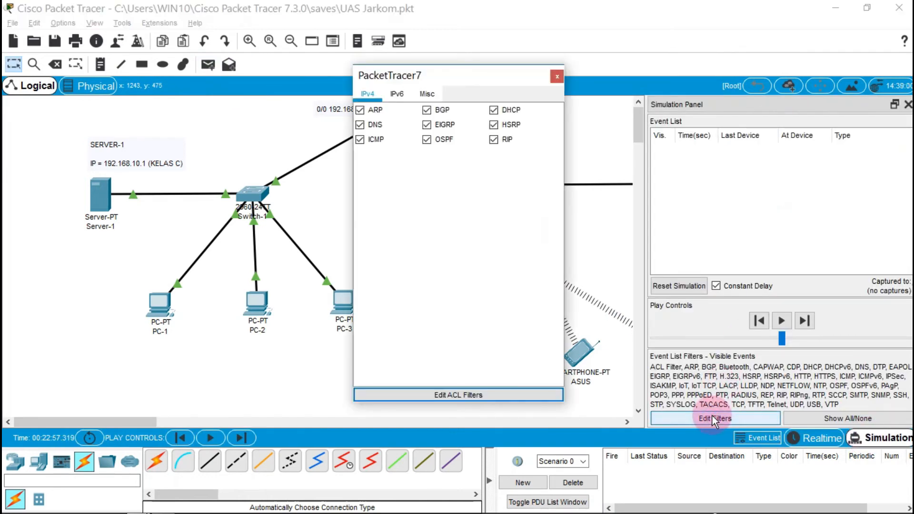
pyautogui.click(365, 125)
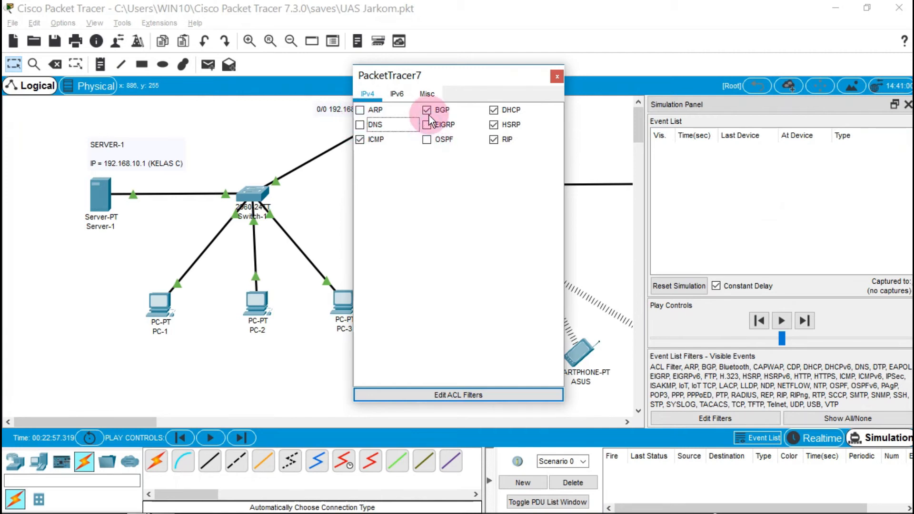
pyautogui.click(495, 124)
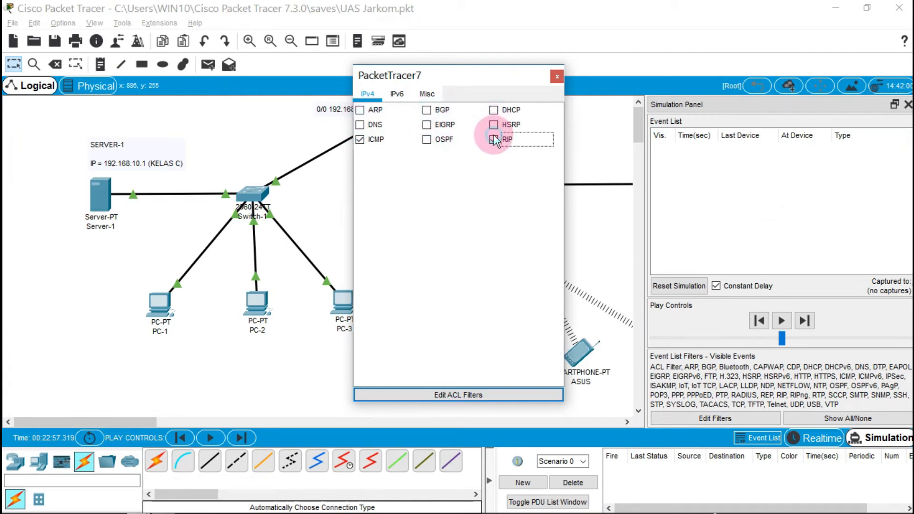
pyautogui.click(494, 139)
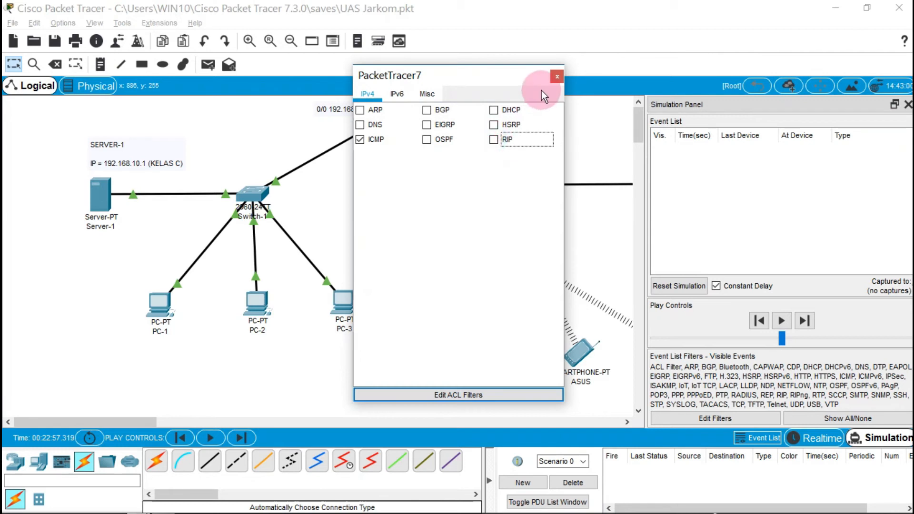
pyautogui.click(557, 76)
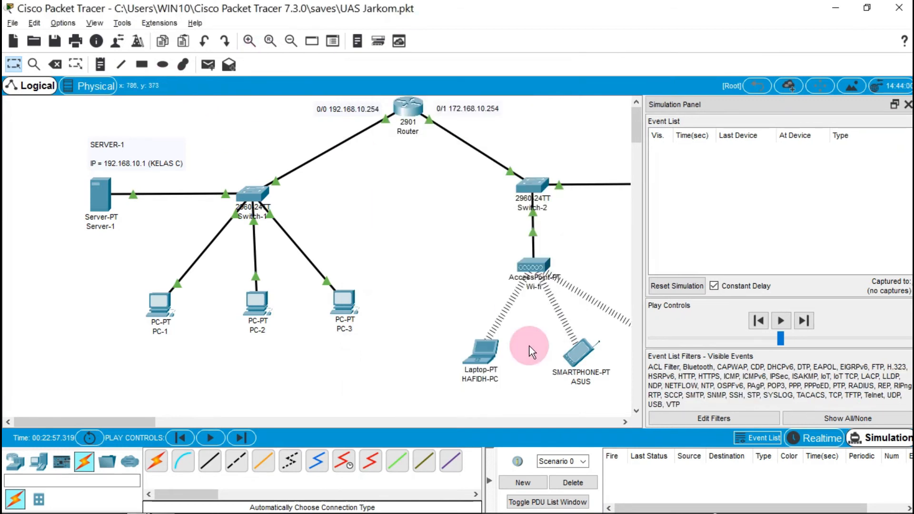
# In Realtime, send simple PDUs from PC-1 to PC-2 and to PC-3, delete them, and return to Simulation
pyautogui.click(822, 438)
pyautogui.click(205, 64)
pyautogui.click(164, 304)
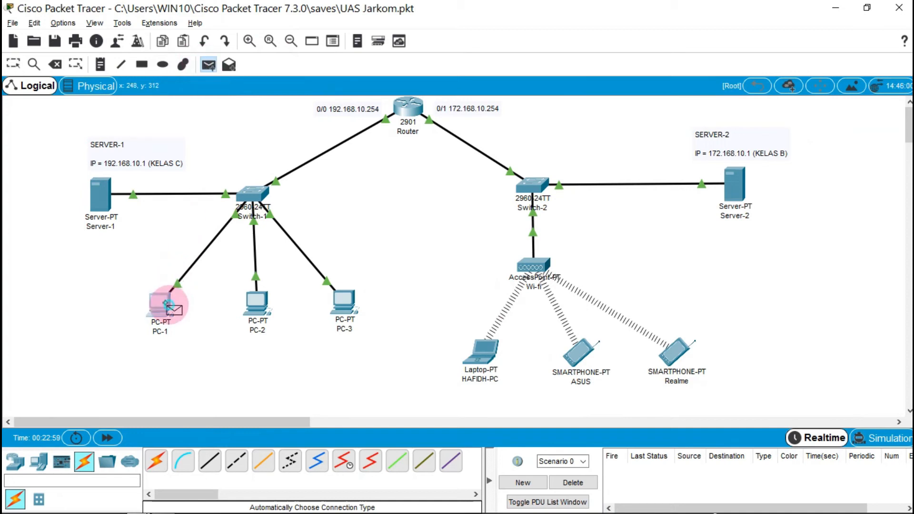
pyautogui.click(278, 318)
pyautogui.click(208, 64)
pyautogui.click(162, 303)
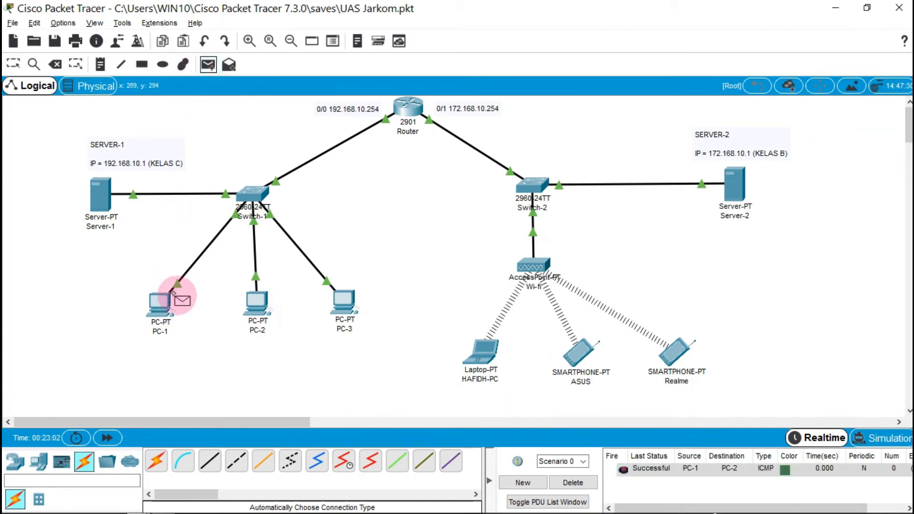
pyautogui.click(337, 299)
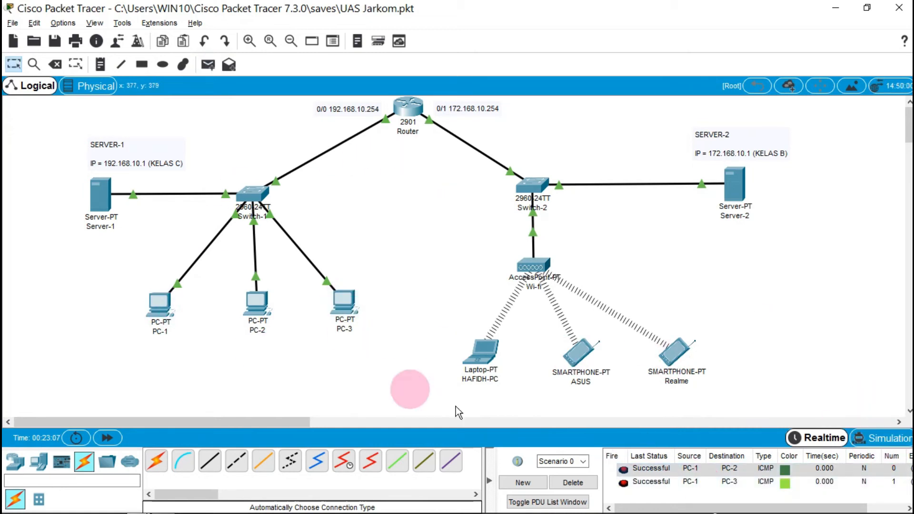
pyautogui.click(575, 482)
pyautogui.click(882, 437)
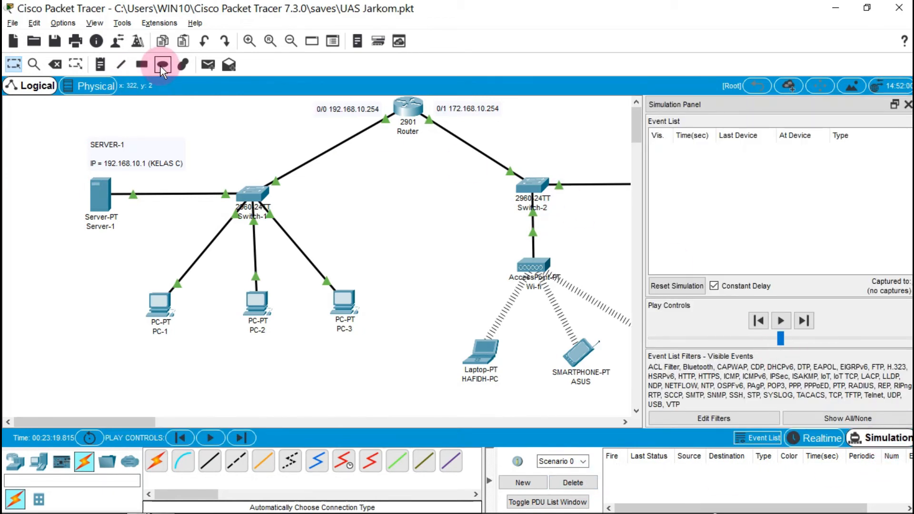
# Simulate a PC-1 to PC-3 simple PDU, play and pause its round trip, then go back to Realtime
pyautogui.click(208, 64)
pyautogui.click(162, 303)
pyautogui.click(343, 307)
pyautogui.click(673, 469)
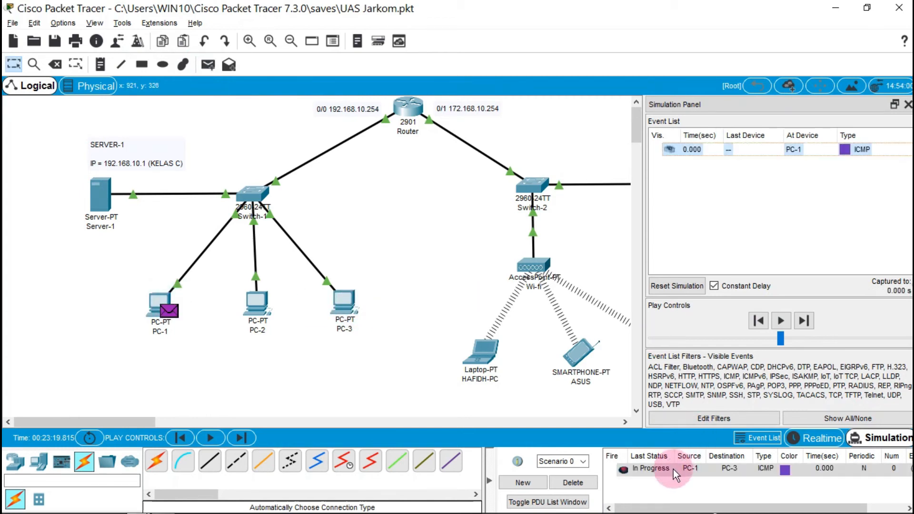
pyautogui.click(752, 342)
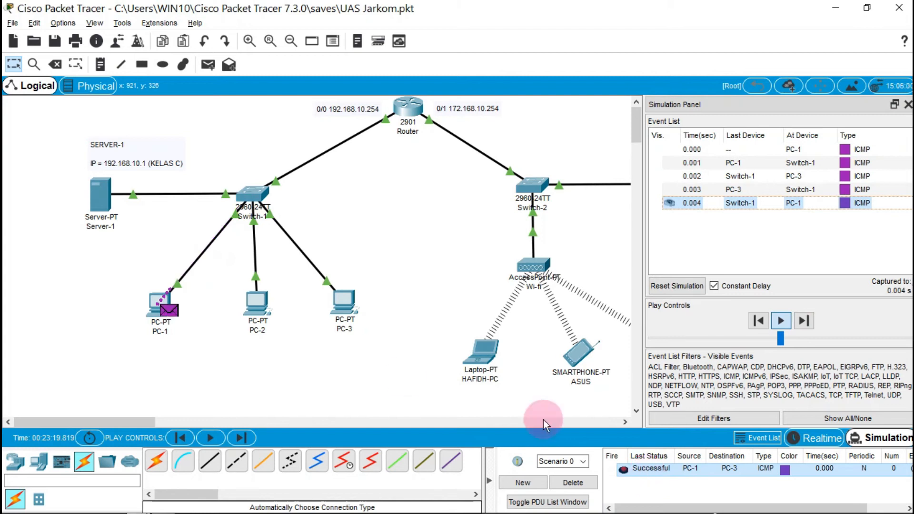
pyautogui.click(778, 318)
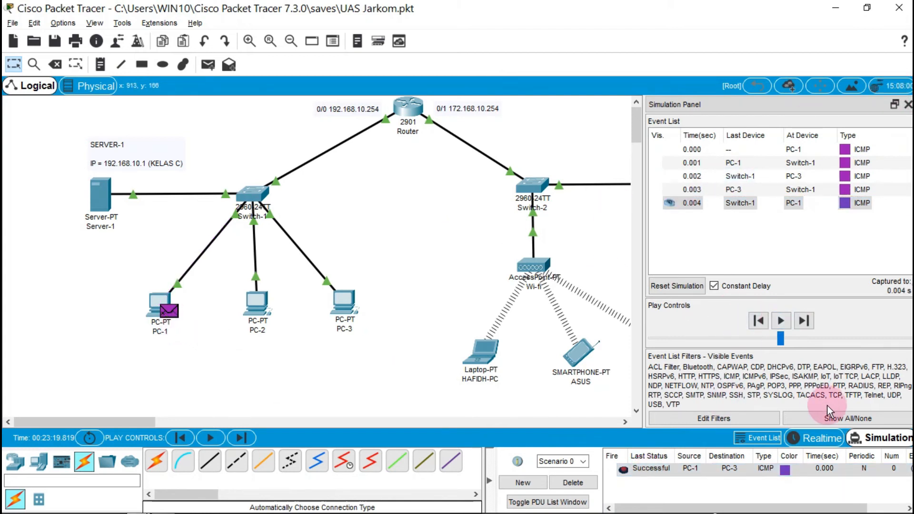
pyautogui.click(821, 437)
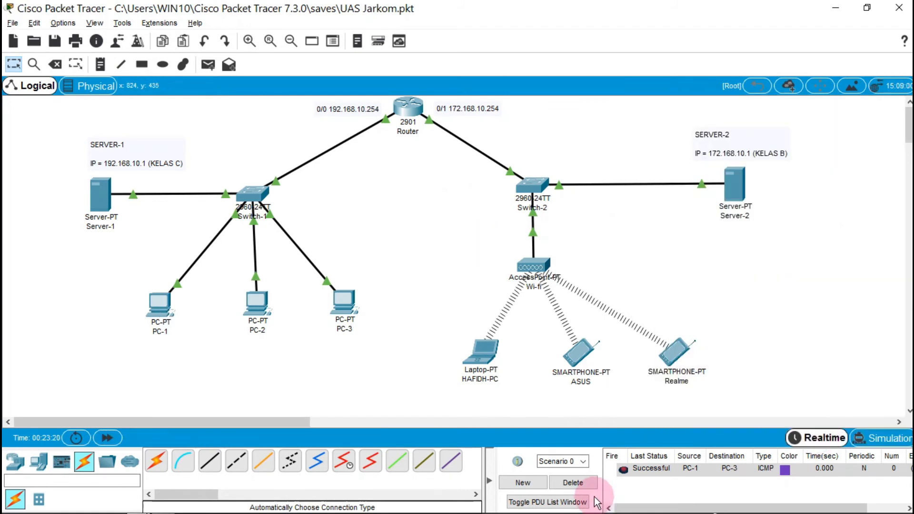
# Replace the PC-1 to PC-3 PDU with a HAFIDH-PC to Realme simple PDU, then delete it once successful
pyautogui.click(581, 484)
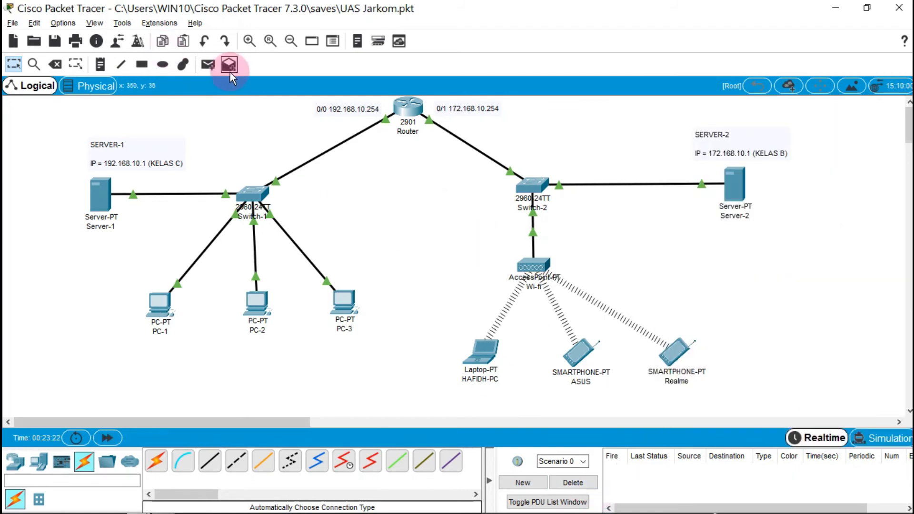
pyautogui.click(207, 64)
pyautogui.click(484, 350)
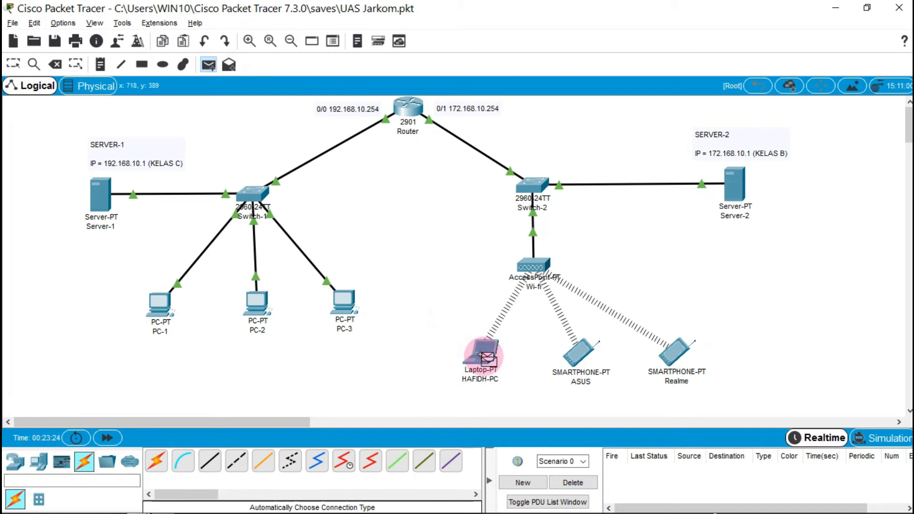
pyautogui.click(666, 360)
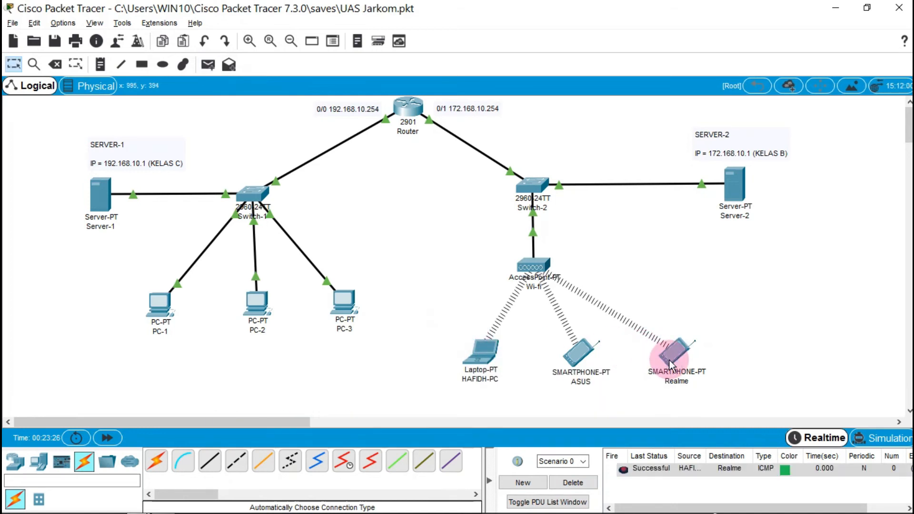
pyautogui.click(678, 470)
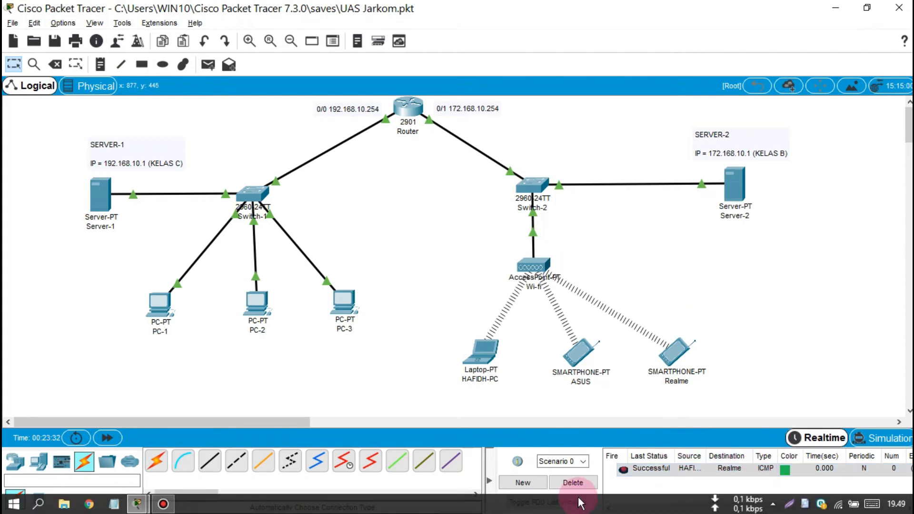
pyautogui.click(572, 482)
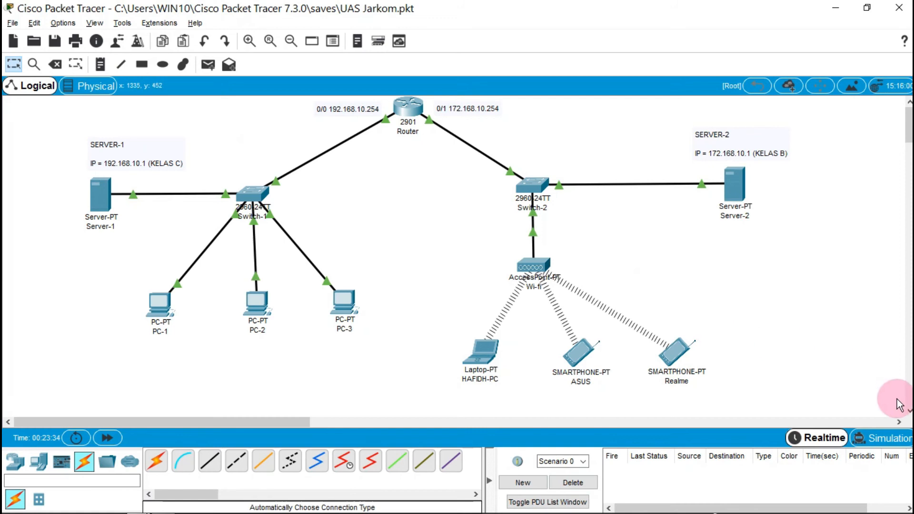
# In Simulation mode, send a simple PDU from ASUS to HAFIDH-PC, play it, then close the panel
pyautogui.click(901, 438)
pyautogui.click(214, 63)
pyautogui.click(561, 352)
pyautogui.click(469, 356)
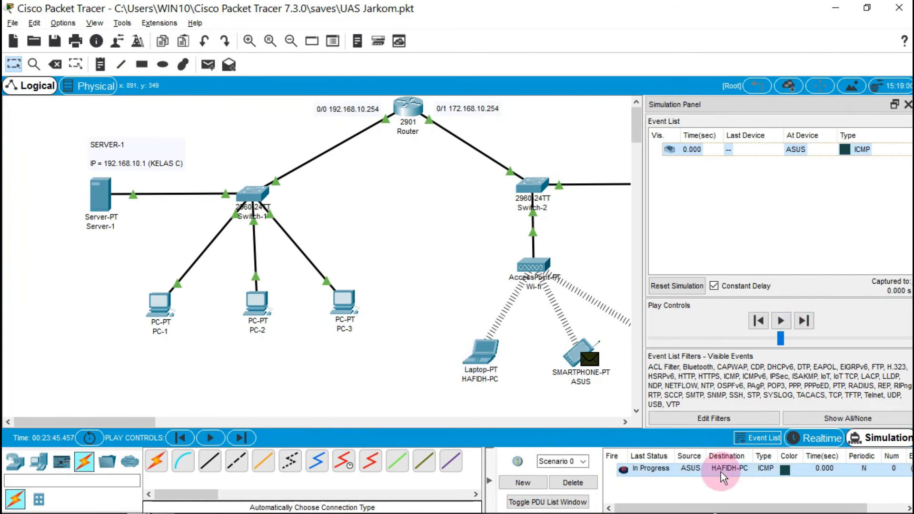
pyautogui.click(790, 322)
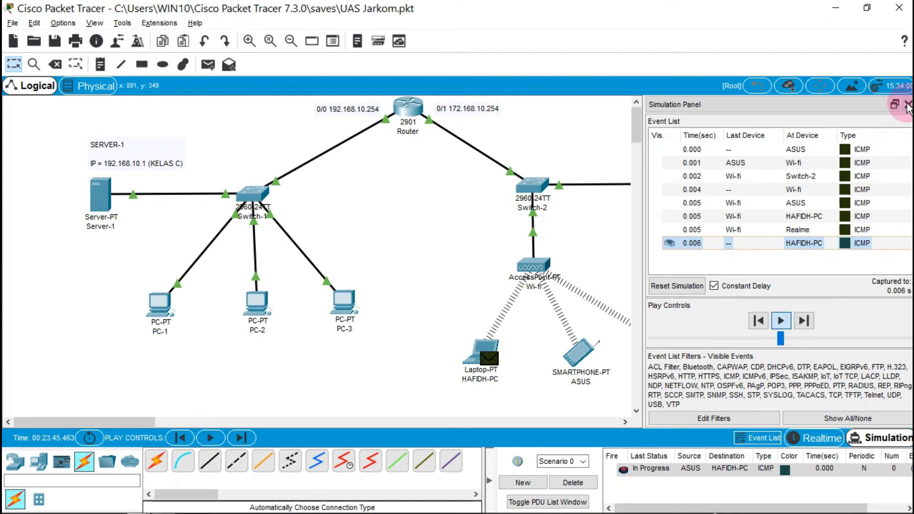
pyautogui.click(907, 107)
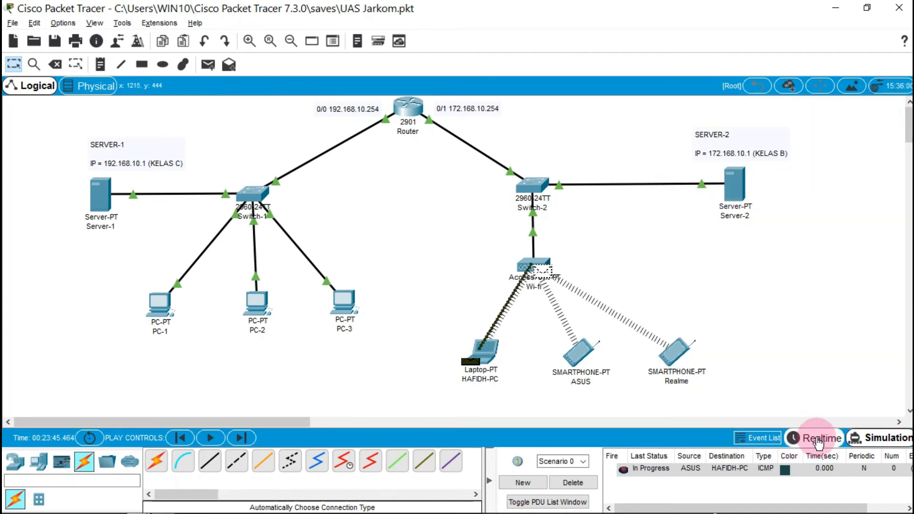
# Reopen the event list and step the ASUS ping forward until the reply arrives
pyautogui.click(877, 440)
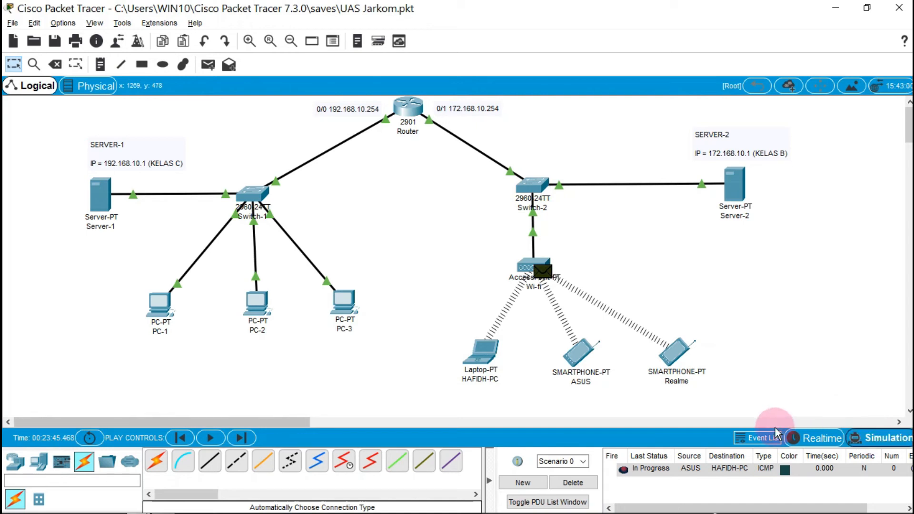
pyautogui.click(761, 437)
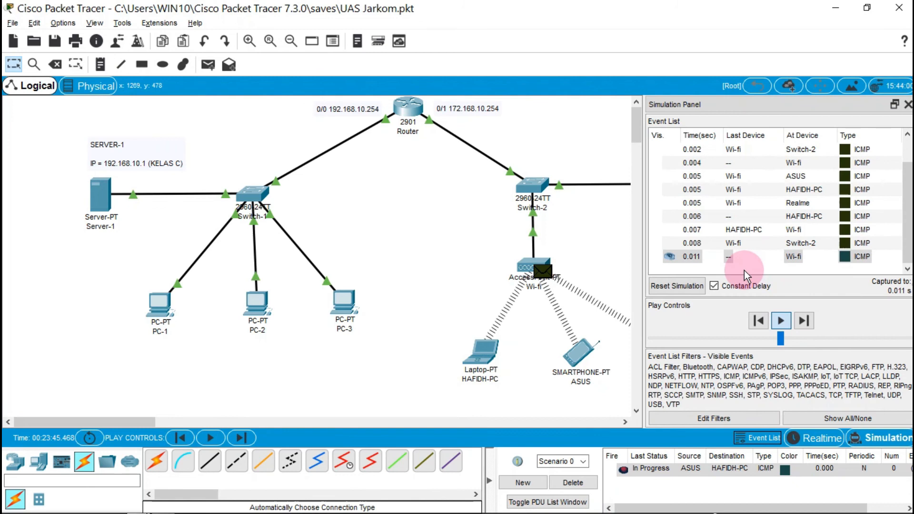
pyautogui.click(781, 320)
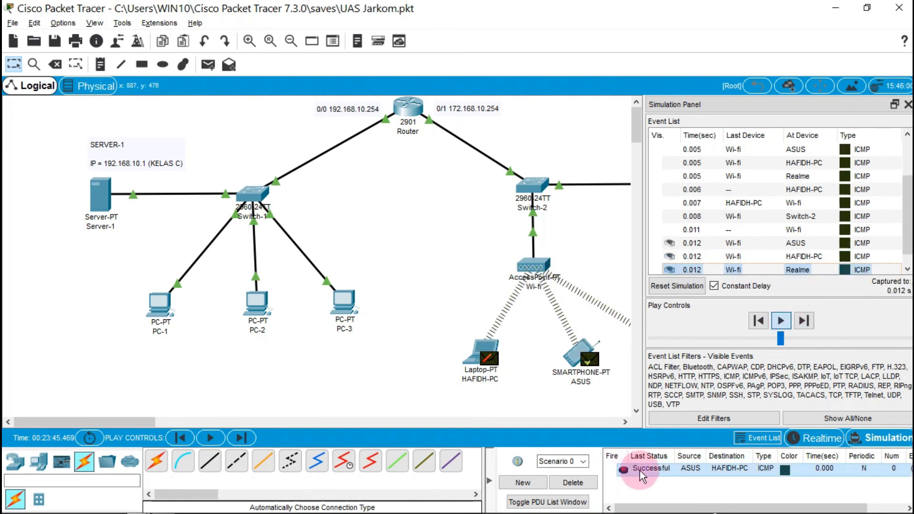
pyautogui.click(782, 320)
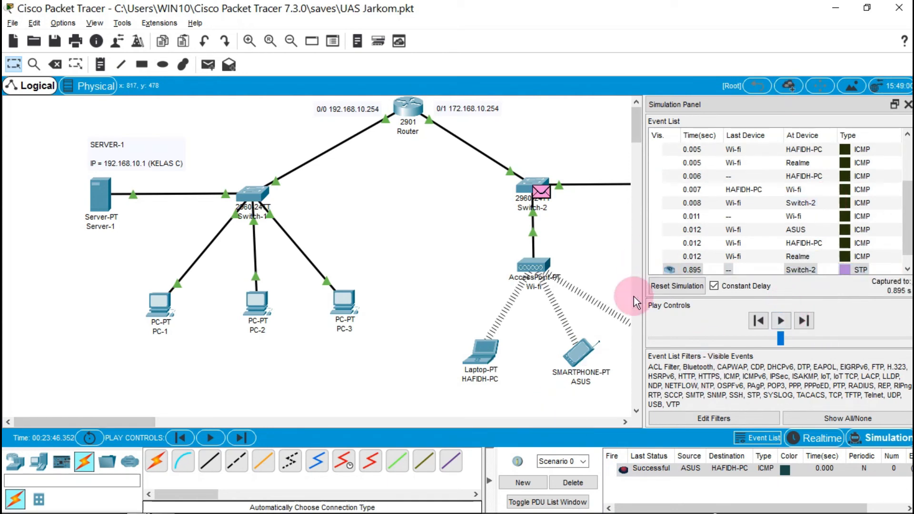
# Scroll through the events up to the 0.895 s STP event at Switch-2, then close the simulation panel
pyautogui.moveTo(908, 210); pyautogui.dragTo(911, 164)
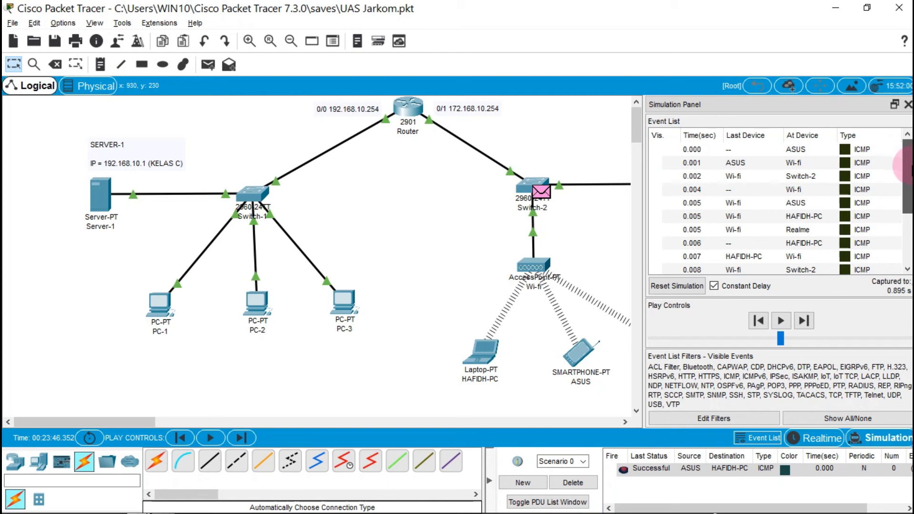
pyautogui.moveTo(912, 167); pyautogui.dragTo(911, 175)
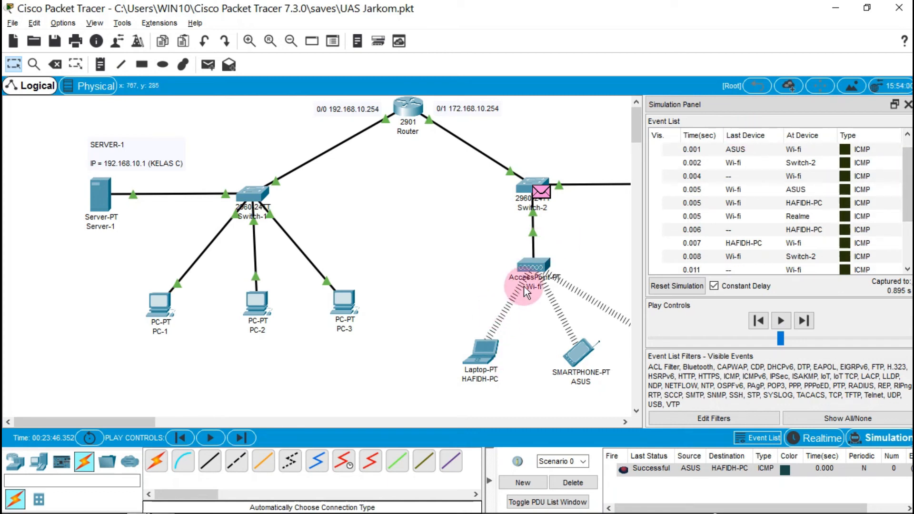
pyautogui.moveTo(907, 209); pyautogui.dragTo(900, 287)
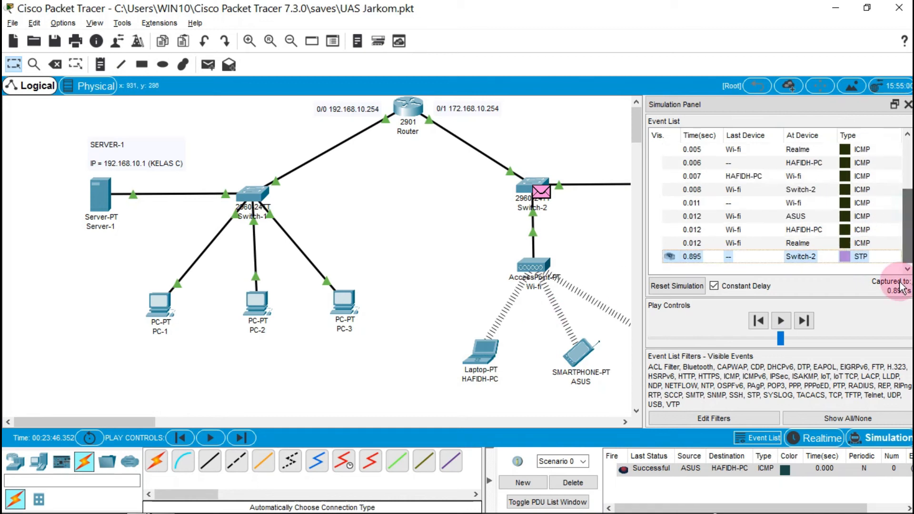
pyautogui.click(907, 104)
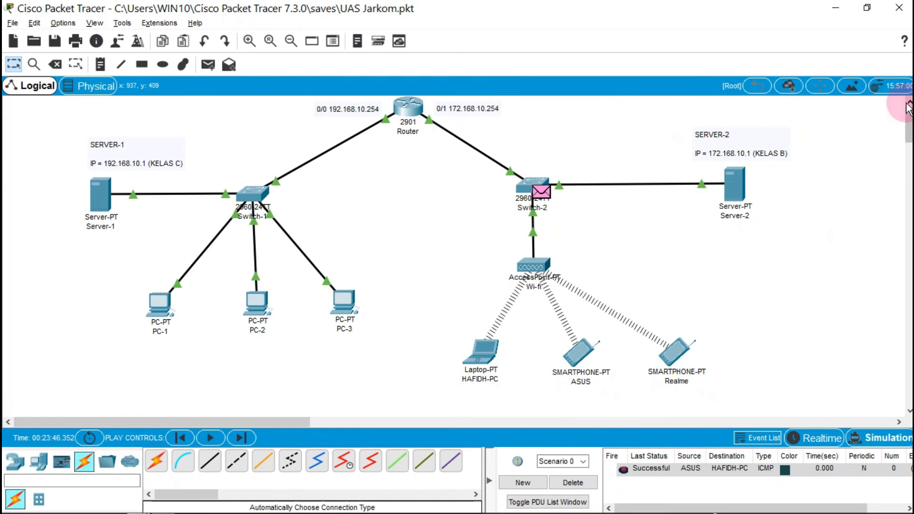